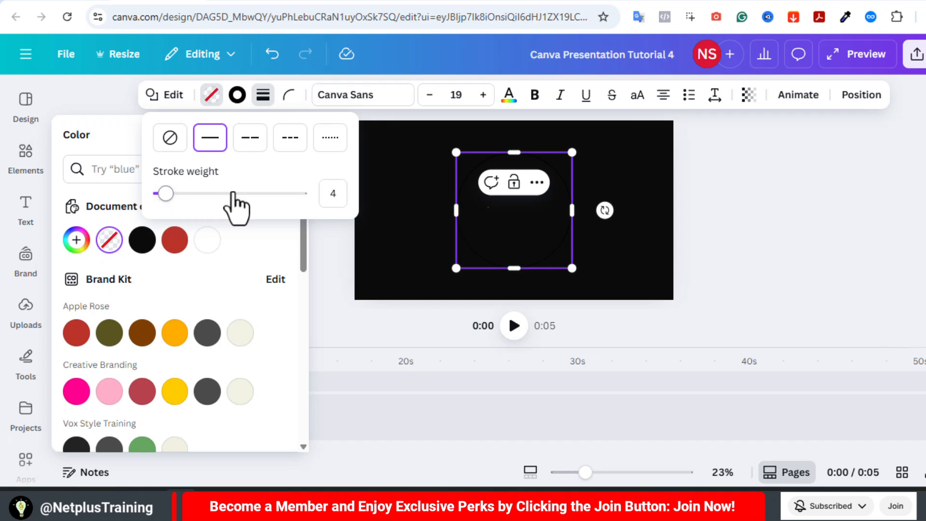
Set the ring's outline colour to white.
click(237, 95)
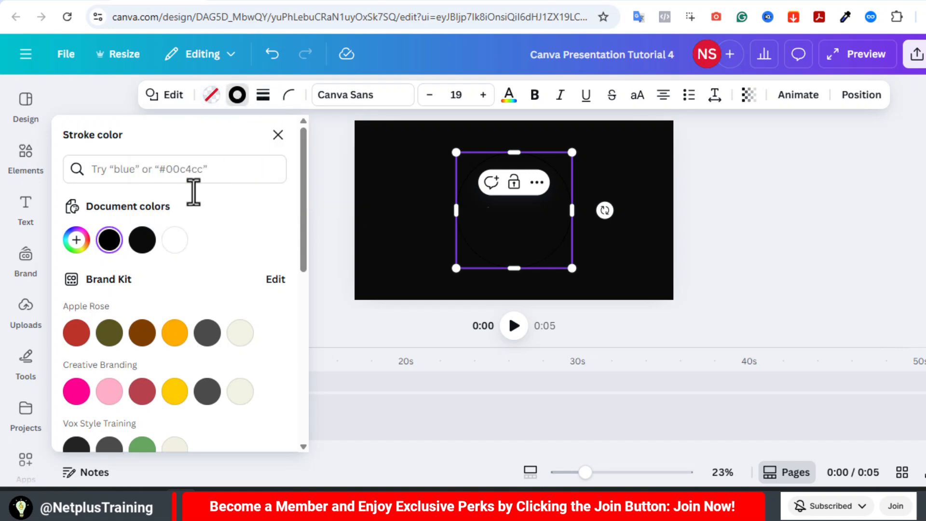
click(175, 241)
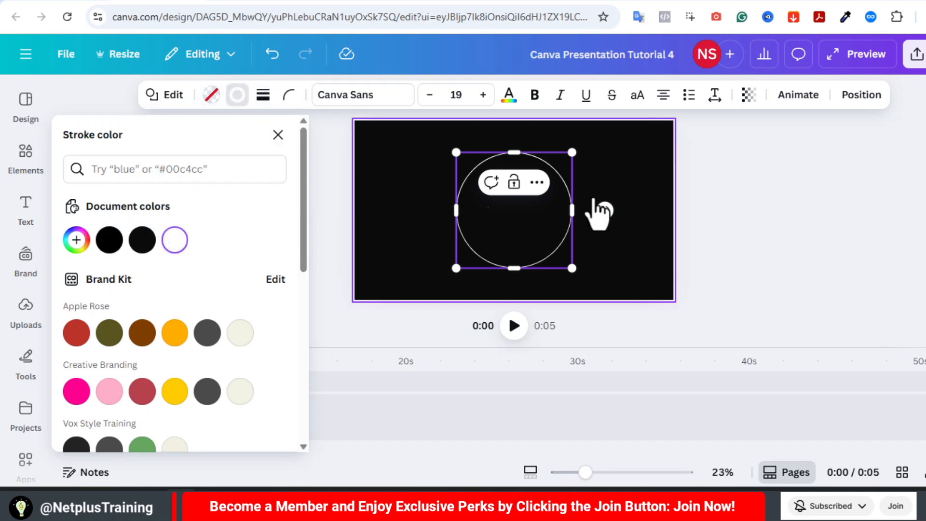
Add a circle, shrink it and place it as a red dot on the ring's top edge.
key(Escape)
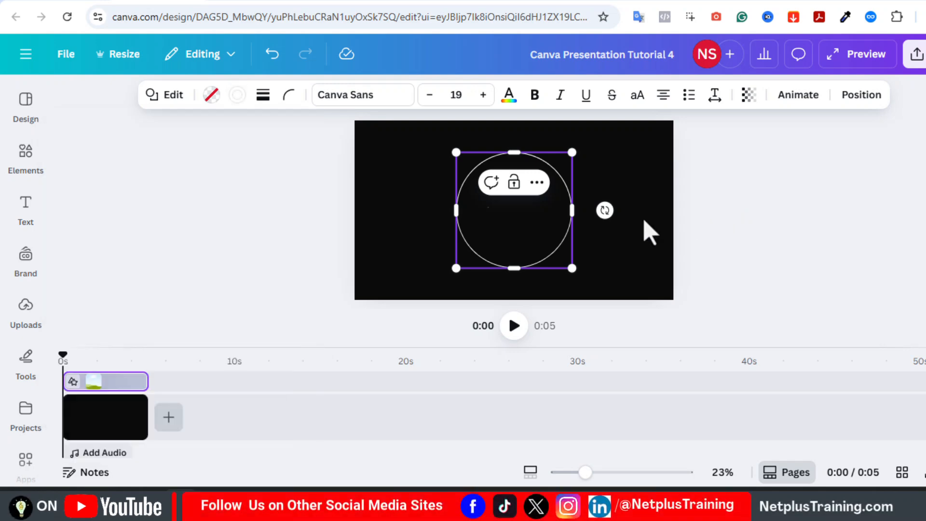
key(c)
drag(541, 236, 510, 160)
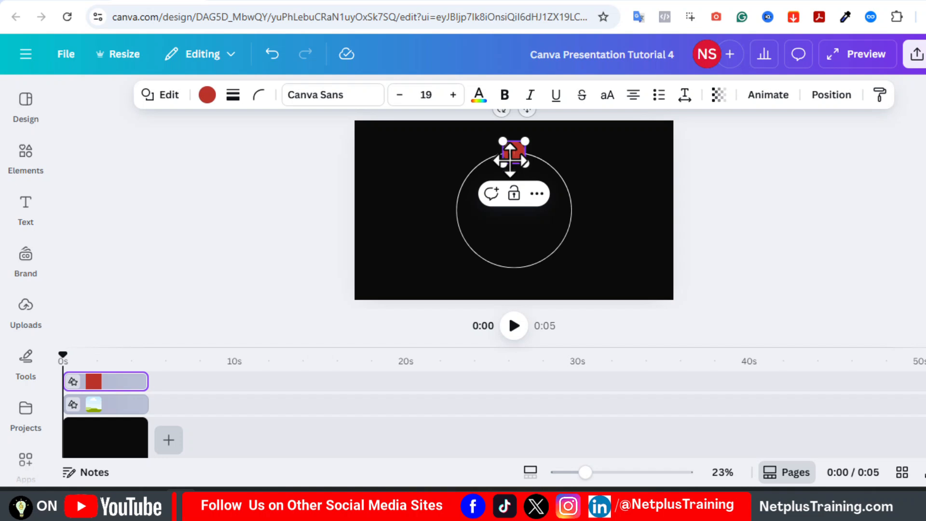
scroll(510, 161, up, 4)
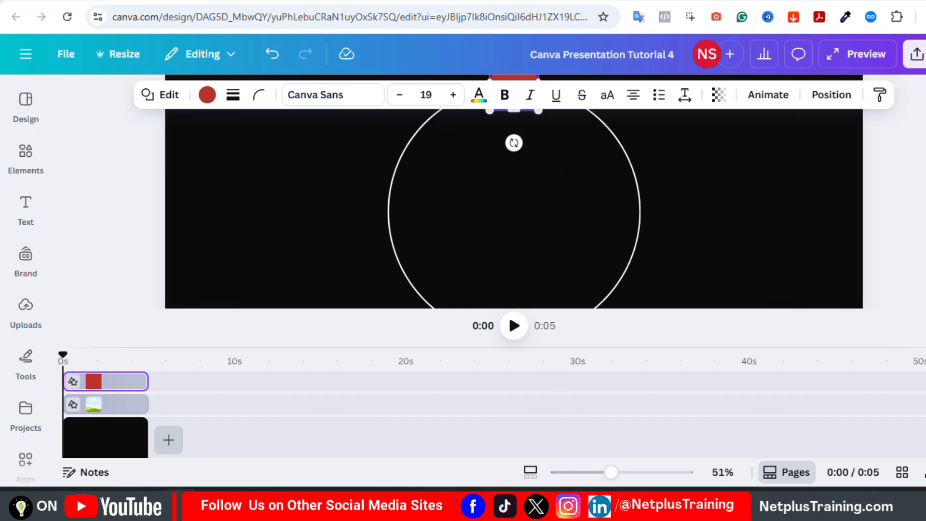
click(353, 205)
click(29, 164)
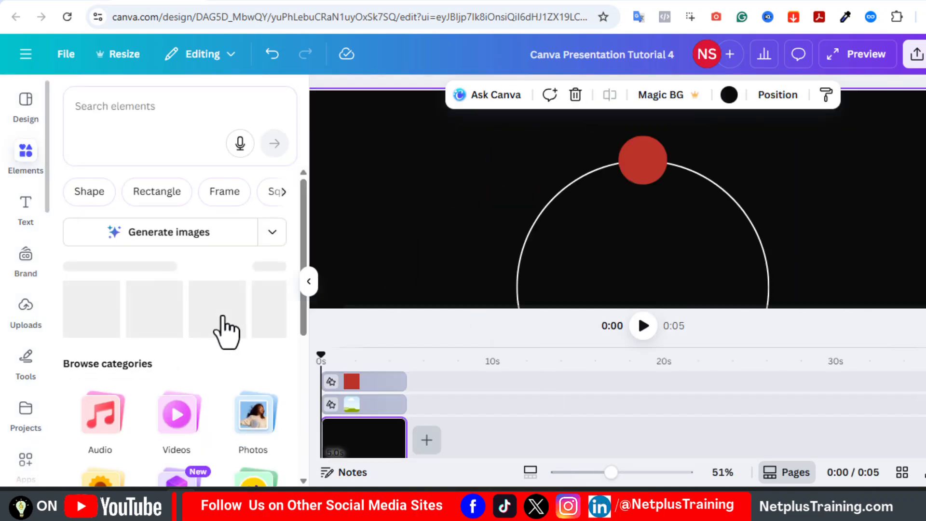
Add a Basic shapes circle frame, shrink it to 135 × 135 and centre it over the red dot.
scroll(111, 446, down, 2)
click(98, 437)
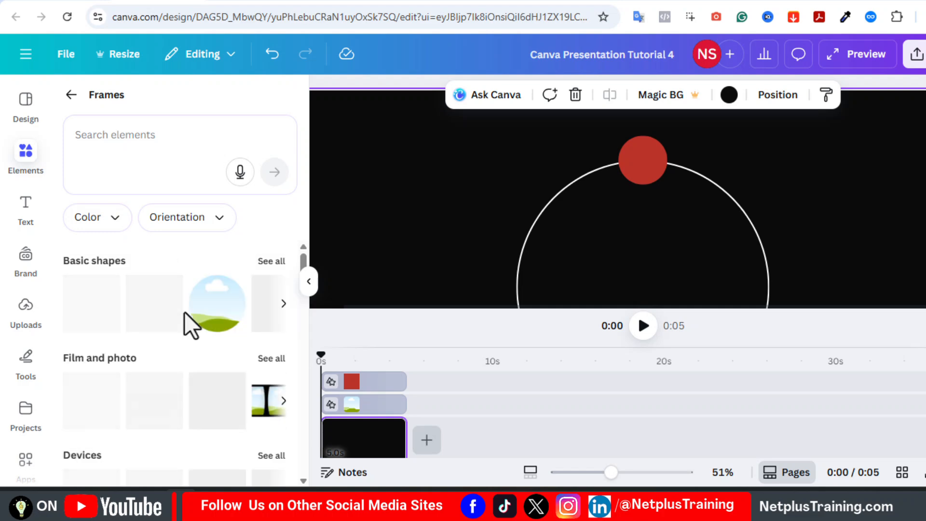
click(219, 326)
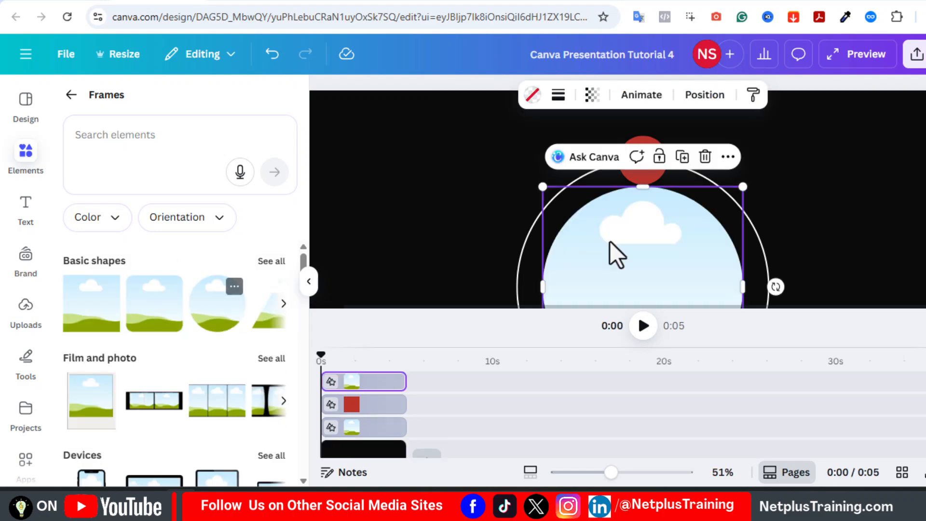
drag(544, 186, 612, 256)
drag(671, 287, 744, 151)
drag(816, 251, 739, 173)
drag(710, 140, 645, 156)
drag(666, 191, 665, 185)
drag(647, 167, 650, 168)
click(704, 179)
click(821, 170)
Recolour the red dot orange and group it with the circle frame.
click(363, 382)
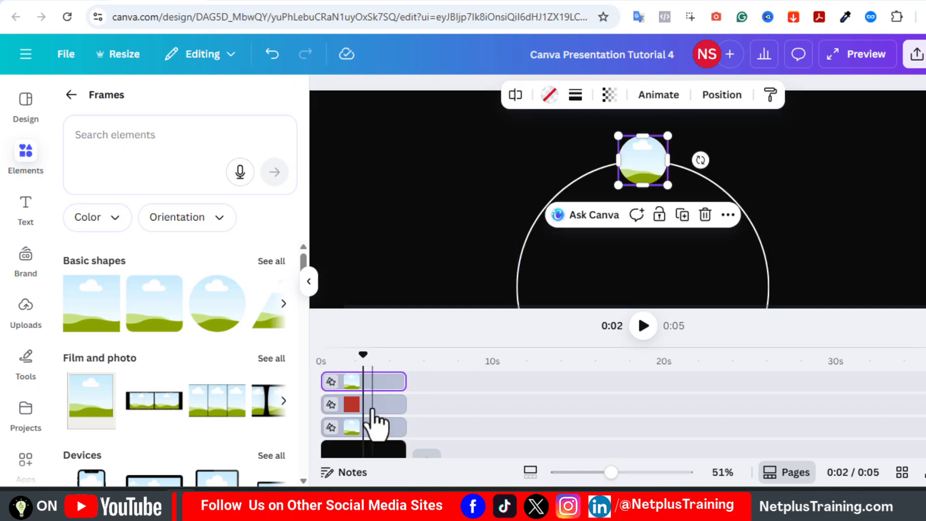
click(372, 405)
click(424, 96)
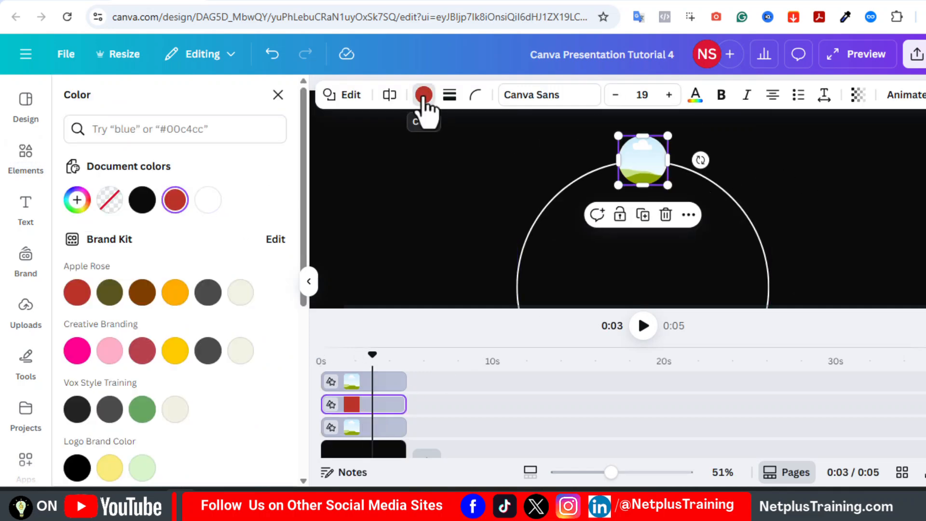
click(174, 293)
shift+click(378, 382)
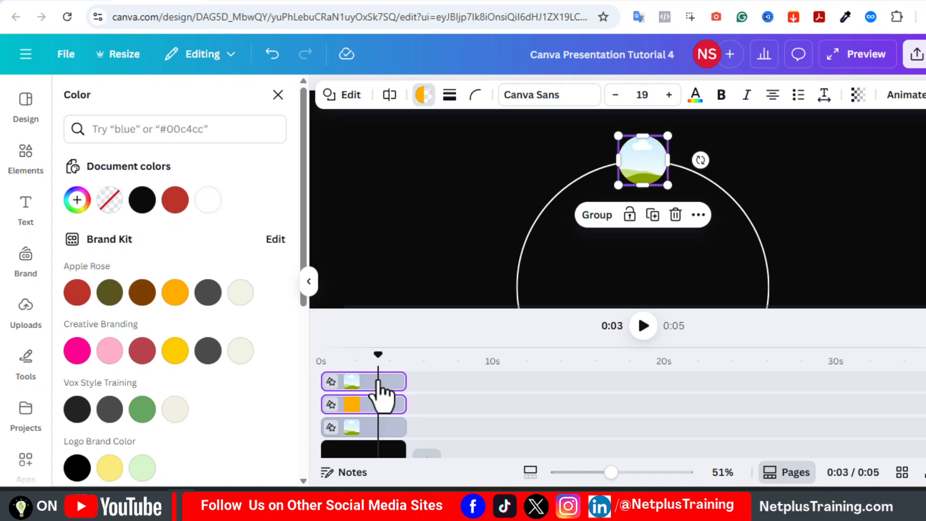
click(596, 215)
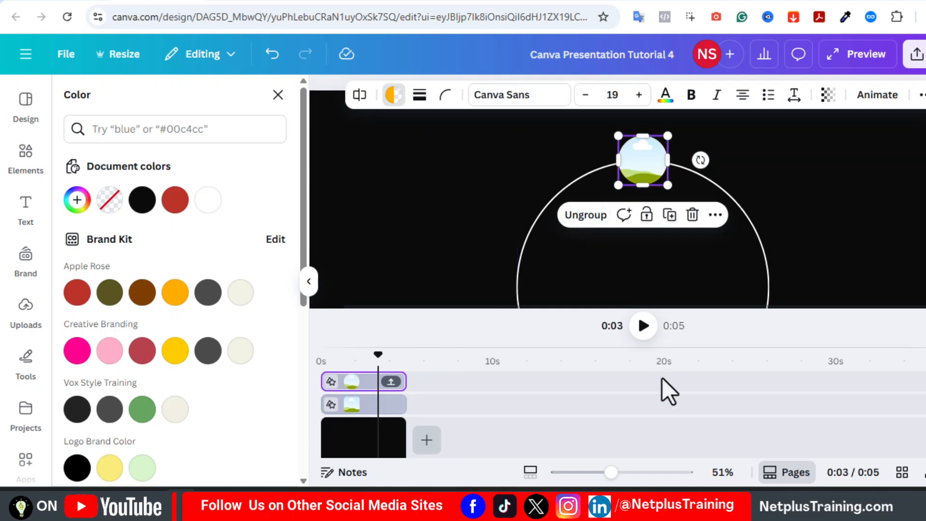
Duplicate the grouped frame to place six frames evenly spaced around the ring.
drag(611, 473, 590, 472)
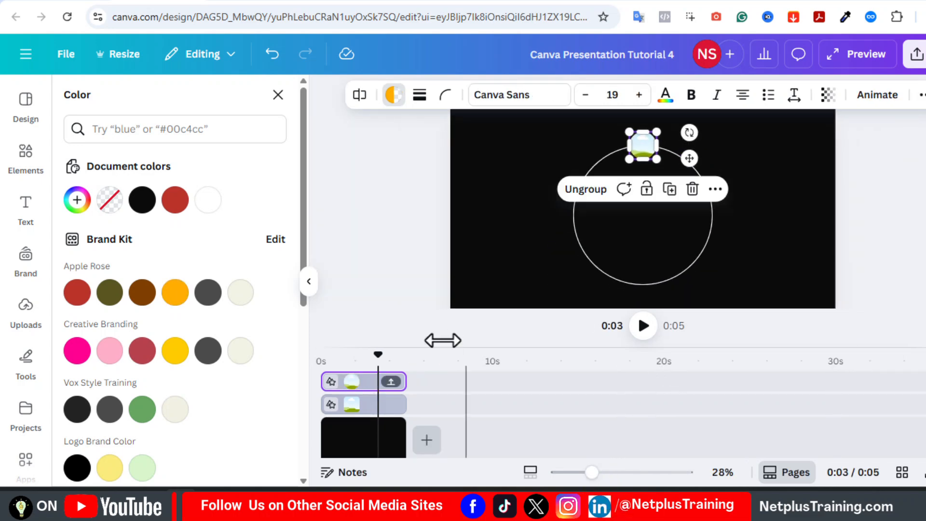
click(669, 189)
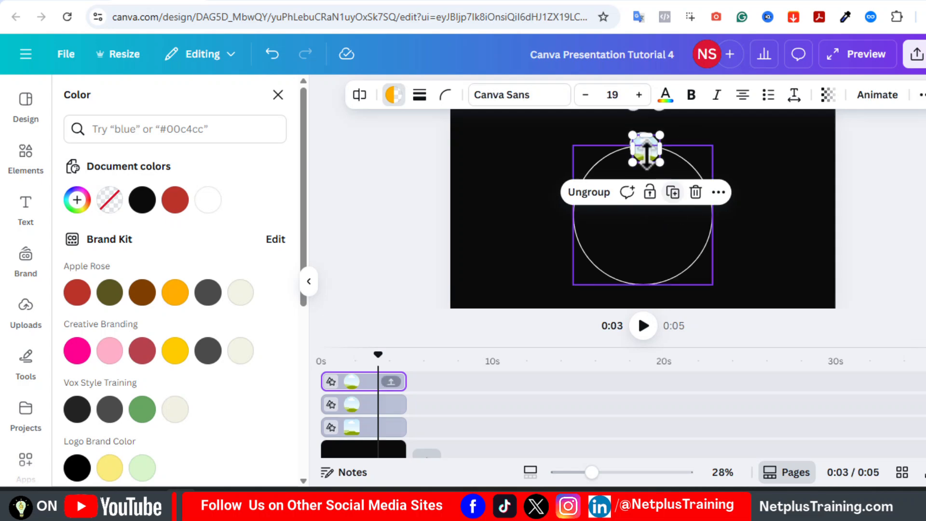
drag(645, 148, 643, 284)
click(878, 181)
click(644, 147)
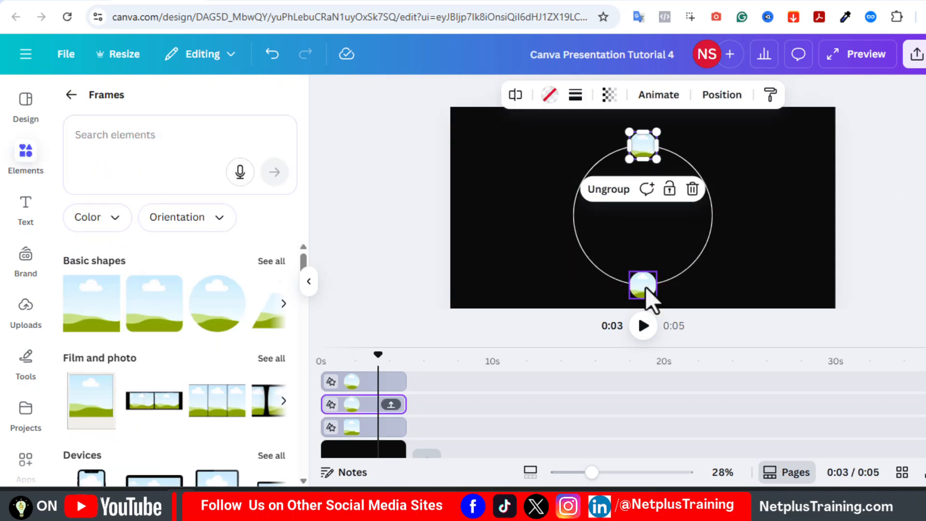
right_click(644, 145)
click(685, 217)
drag(643, 148, 581, 183)
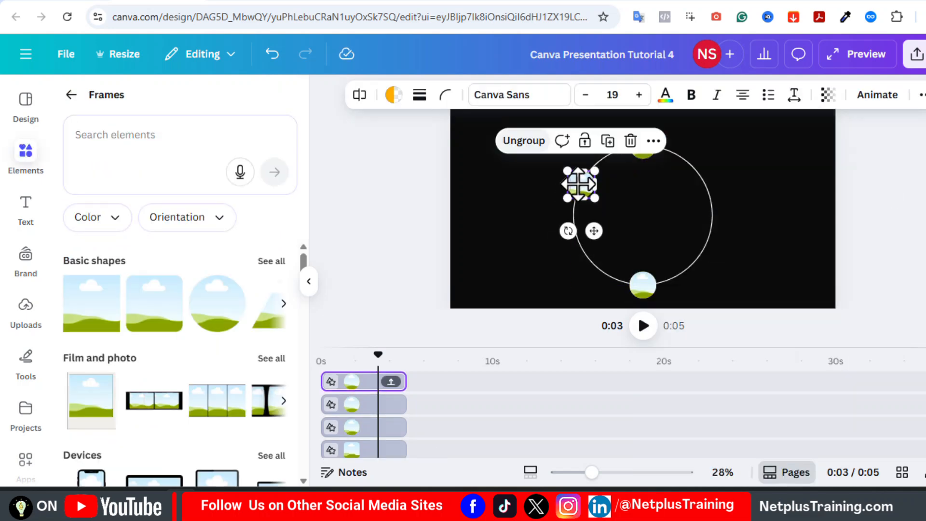
key(ctrl+d)
drag(520, 222, 705, 181)
shift+click(582, 185)
click(681, 145)
drag(658, 234, 641, 281)
Drop an uploaded portrait into the top frame.
key(ctrl+a)
click(907, 223)
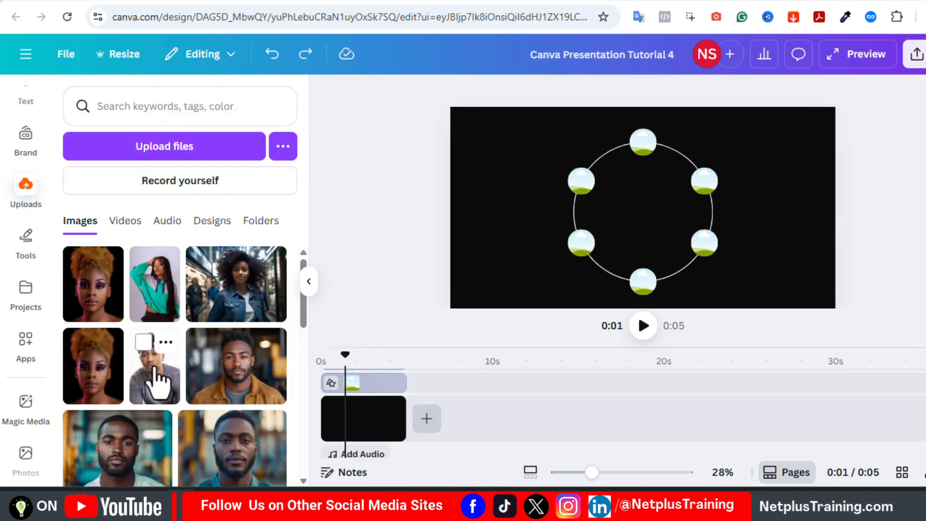
drag(153, 378, 637, 152)
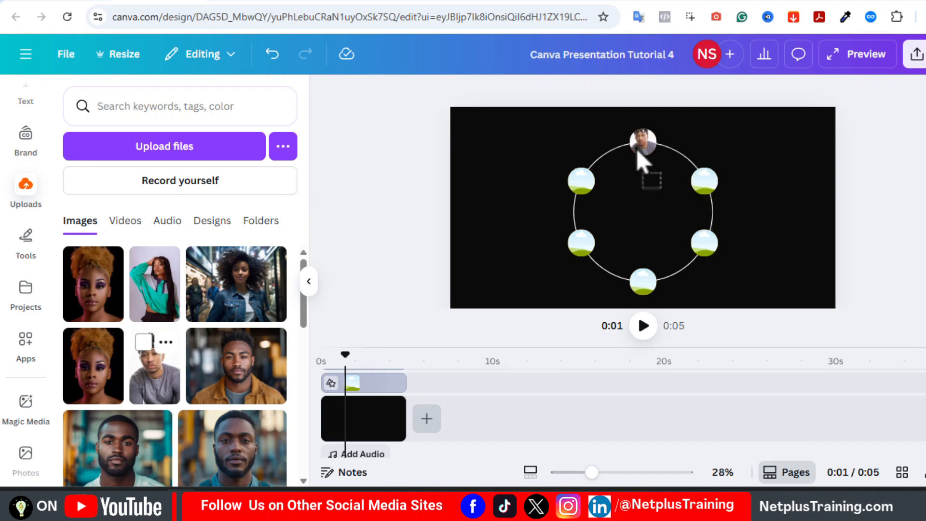
Shift the top portrait lower in its frame; fill the right frame with a 'young african american' stock photo.
drag(592, 473, 612, 473)
click(646, 161)
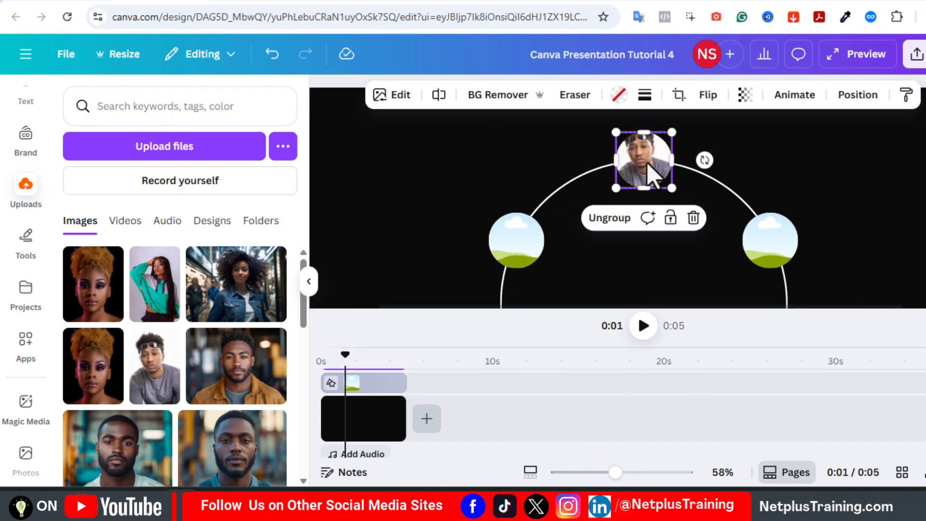
double_click(648, 167)
drag(647, 159, 651, 172)
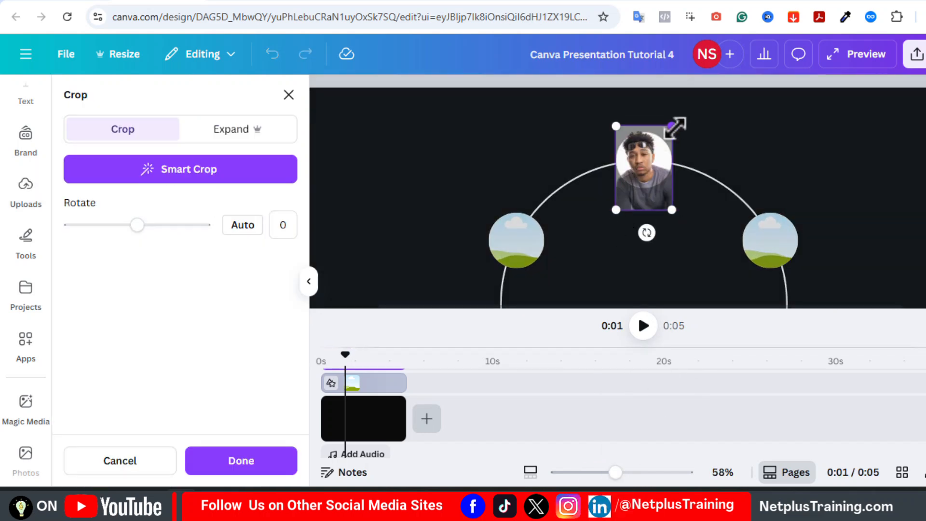
click(791, 174)
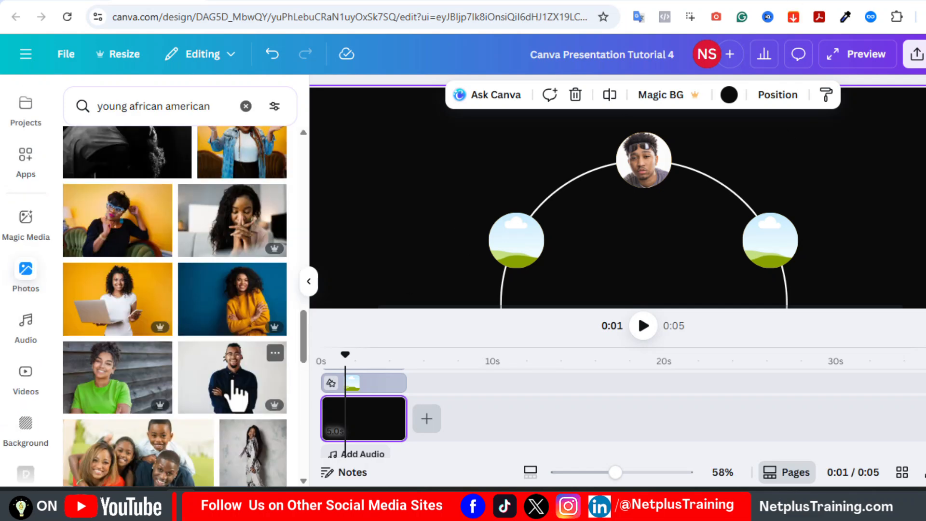
drag(232, 388, 768, 252)
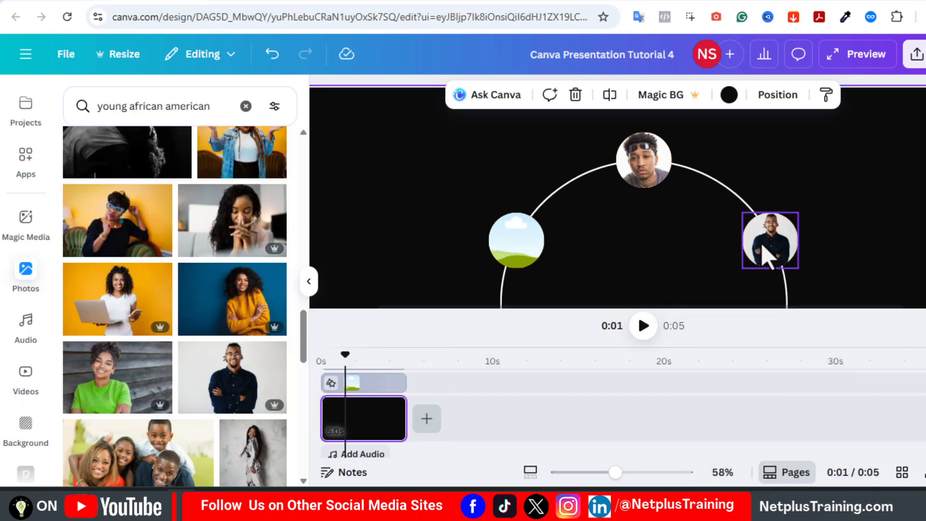
Rotate the photos inside the right, left and lower circle frames to straighten them.
double_click(768, 252)
ctrl+scroll(800, 270, down, 3)
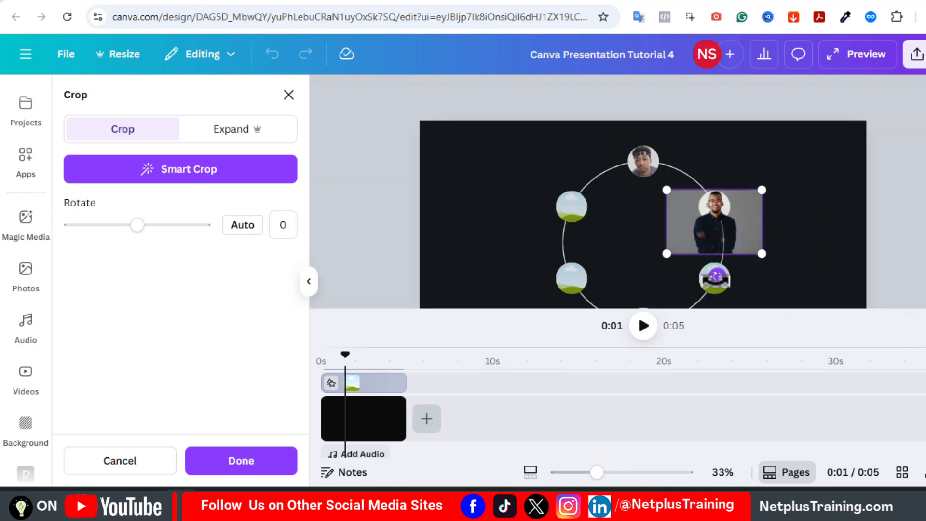
drag(714, 265, 634, 275)
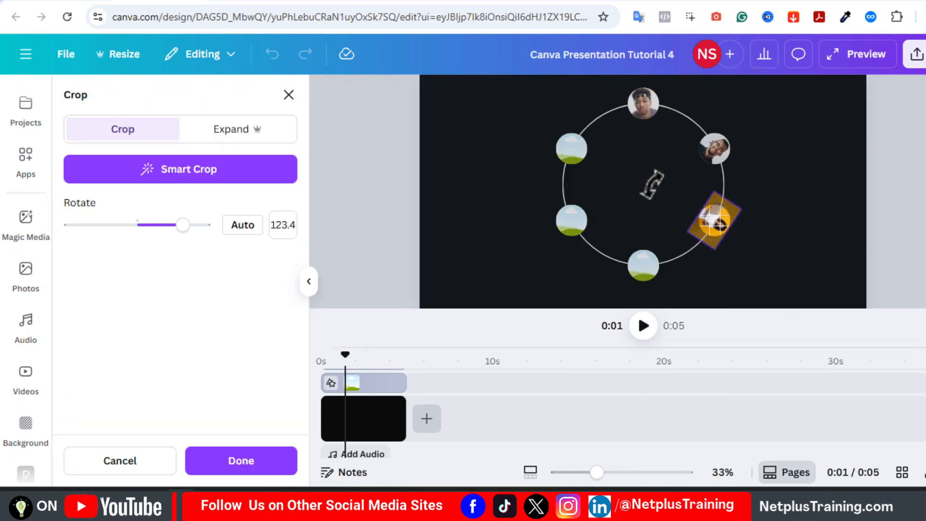
drag(652, 184, 653, 243)
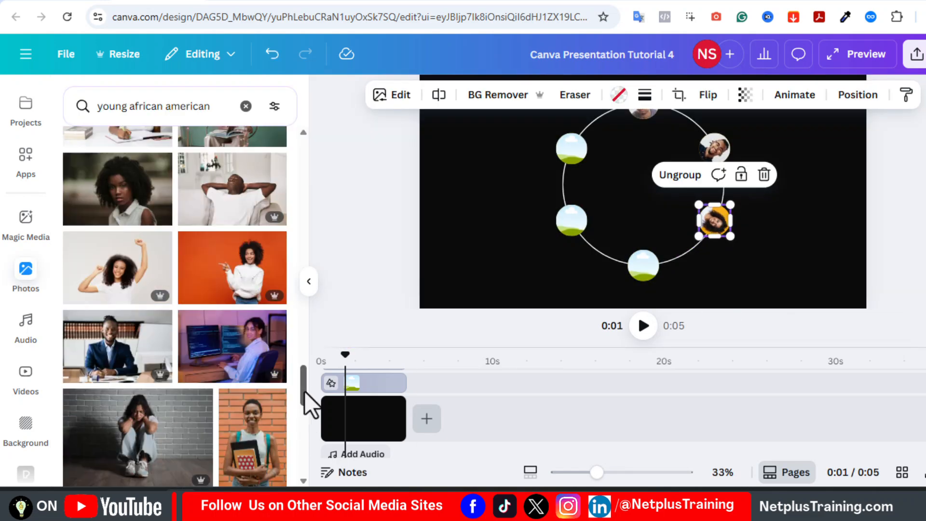
scroll(174, 309, down, 5)
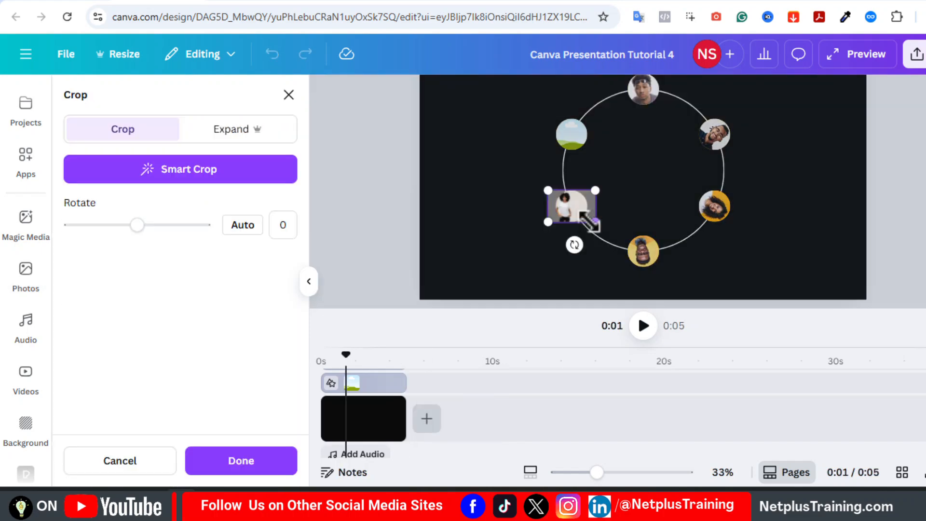
drag(136, 223, 90, 224)
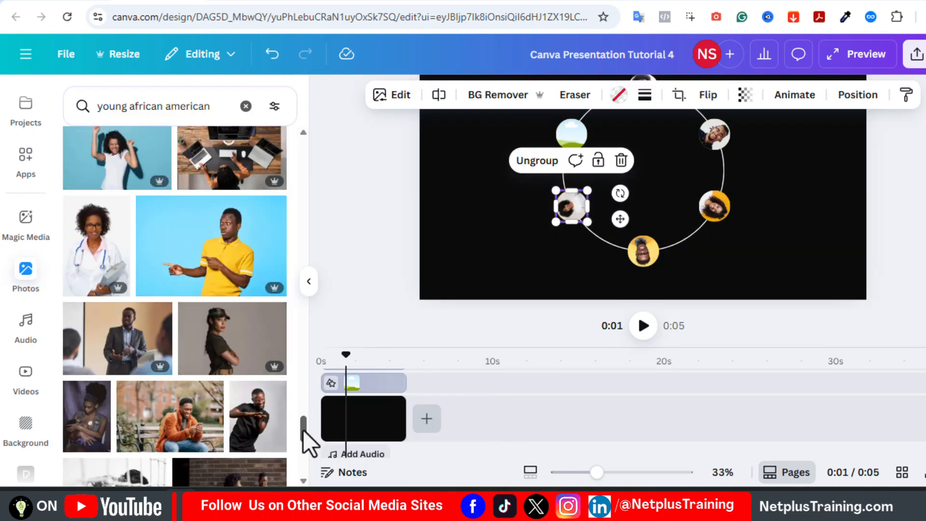
scroll(238, 324, down, 5)
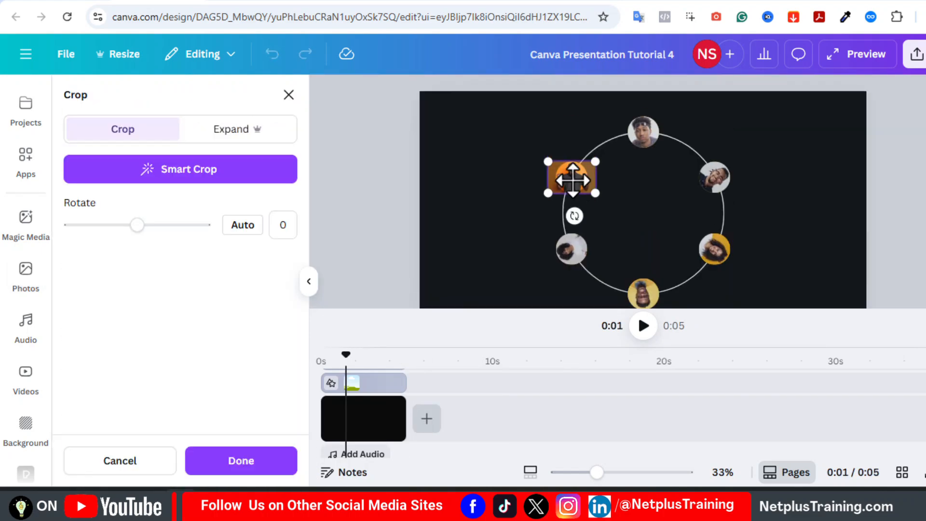
drag(575, 212, 631, 213)
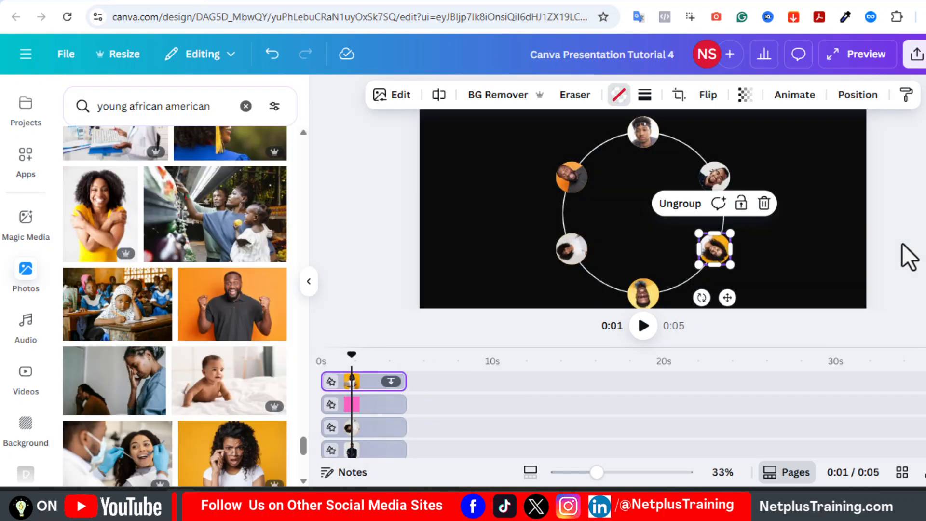
Remove the background from the lower-right portrait with BG Remover.
click(491, 96)
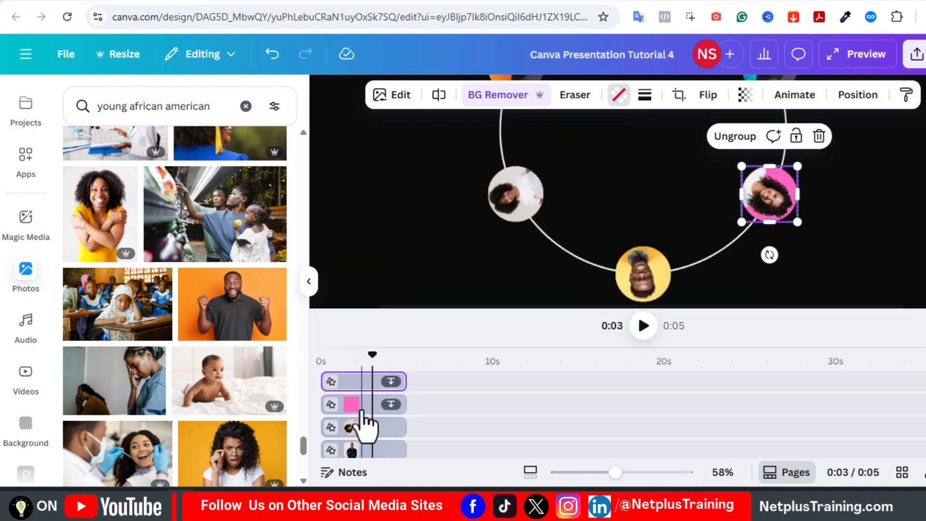
click(362, 409)
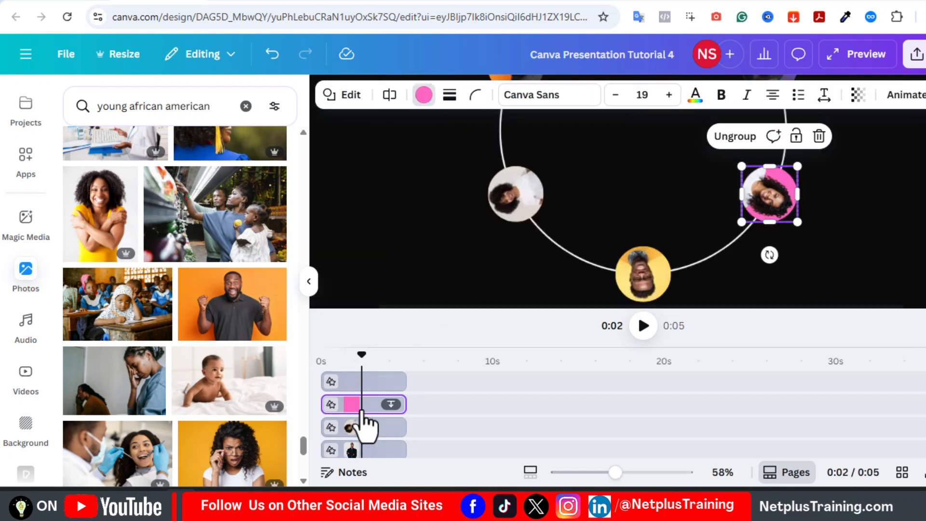
scroll(643, 207, up, 2)
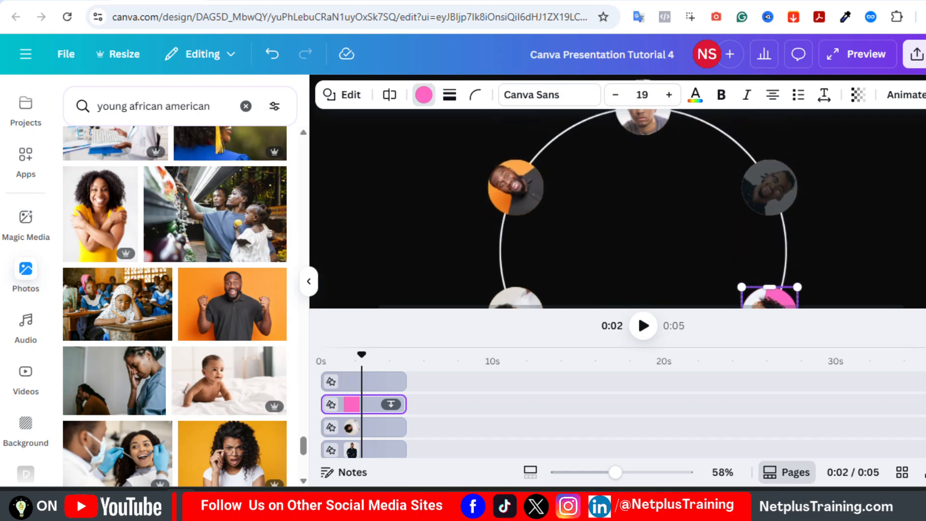
click(768, 195)
scroll(768, 195, down, 1)
Recolour the light-pink backing circle brown and apply the photo crop.
scroll(374, 452, down, 1)
click(372, 448)
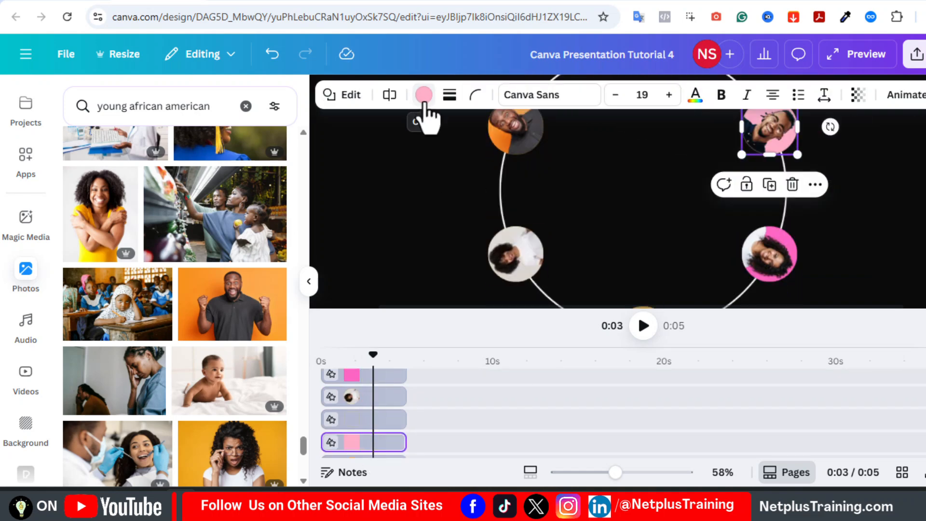
click(423, 94)
scroll(176, 280, down, 3)
click(176, 266)
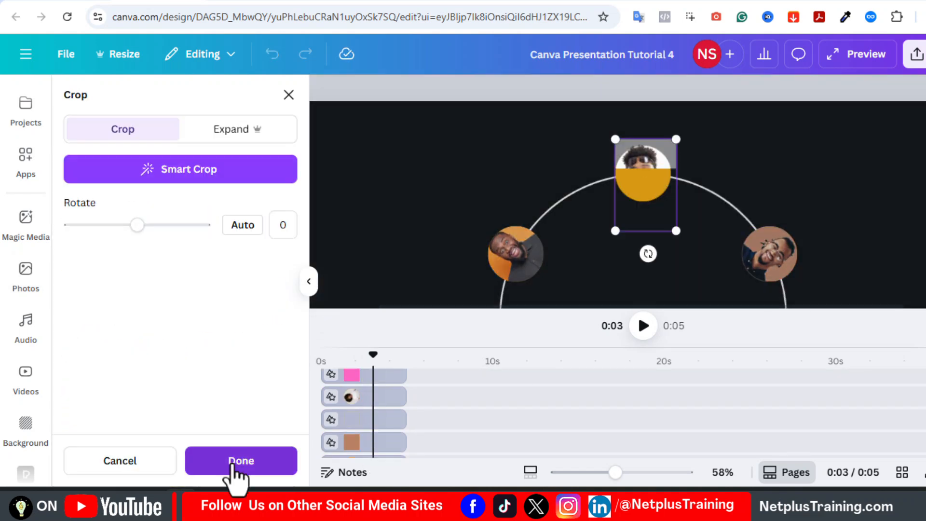
click(232, 463)
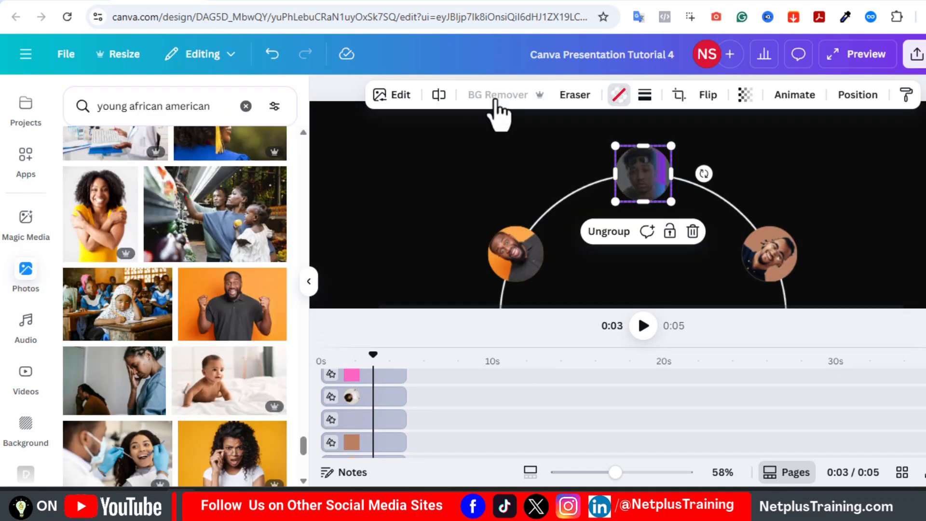
shift+click(743, 258)
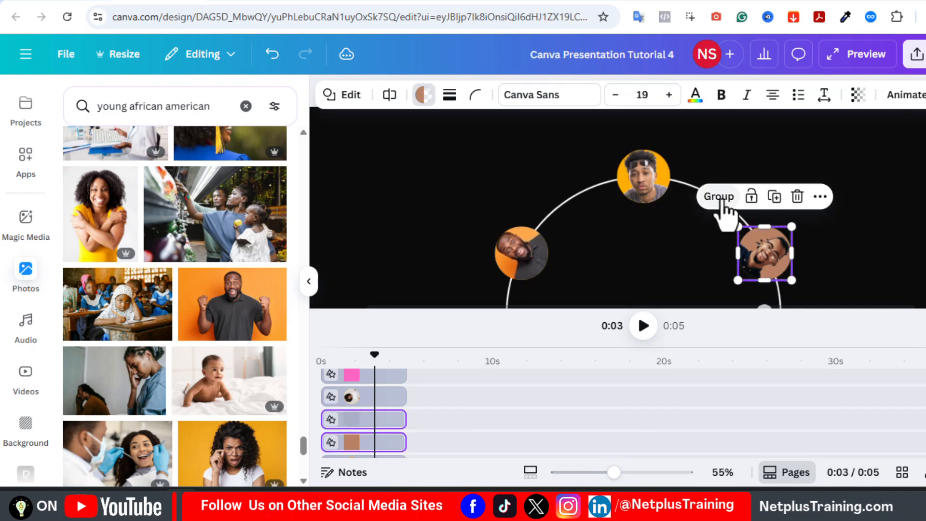
drag(613, 472, 594, 473)
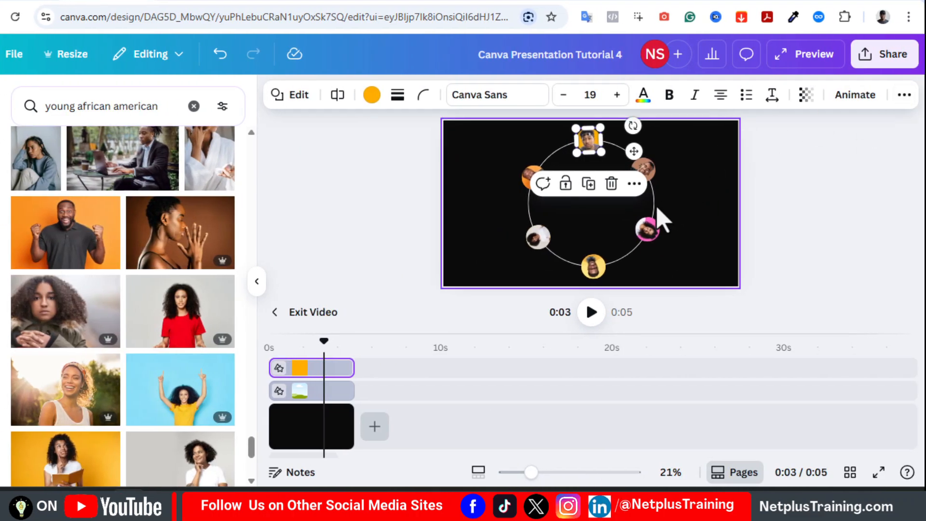
Select all portrait and circle layers in the Layers list and group them with Ctrl+G.
click(902, 96)
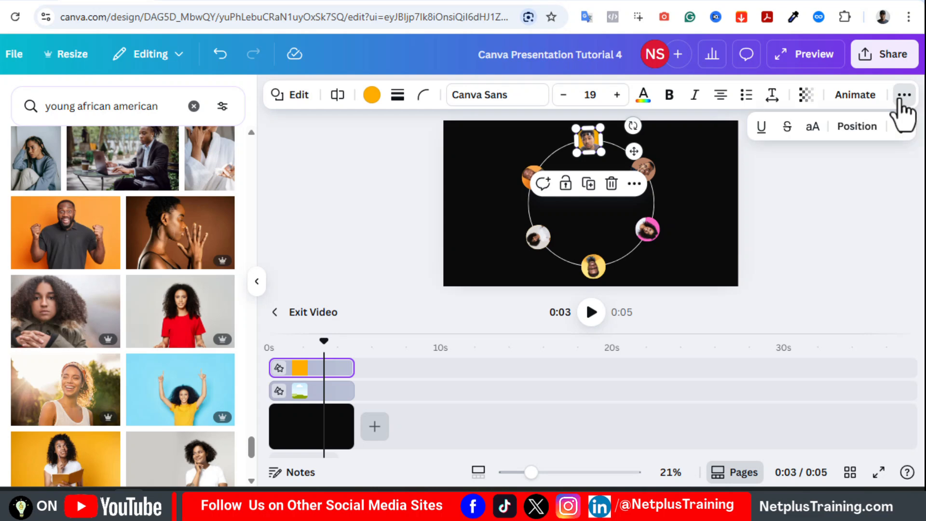
click(858, 128)
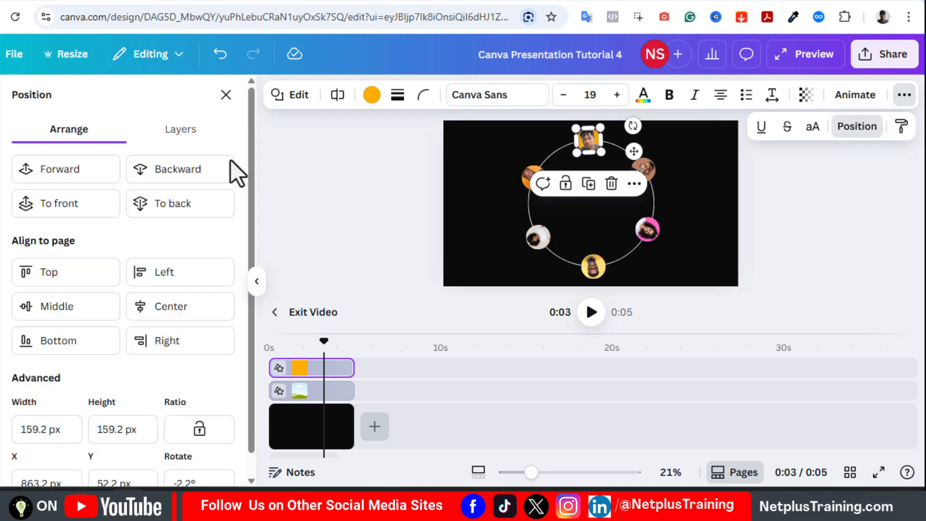
click(166, 136)
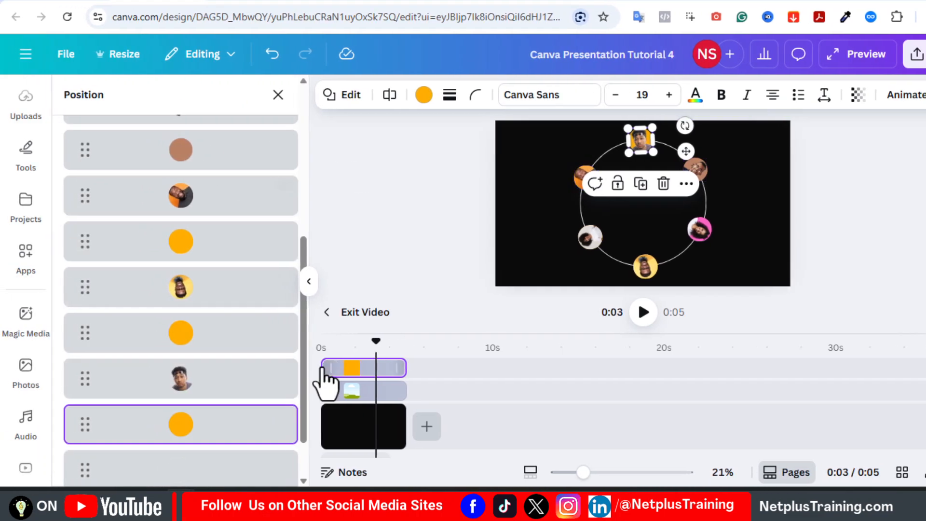
scroll(310, 242, up, 6)
click(288, 215)
drag(302, 237, 297, 360)
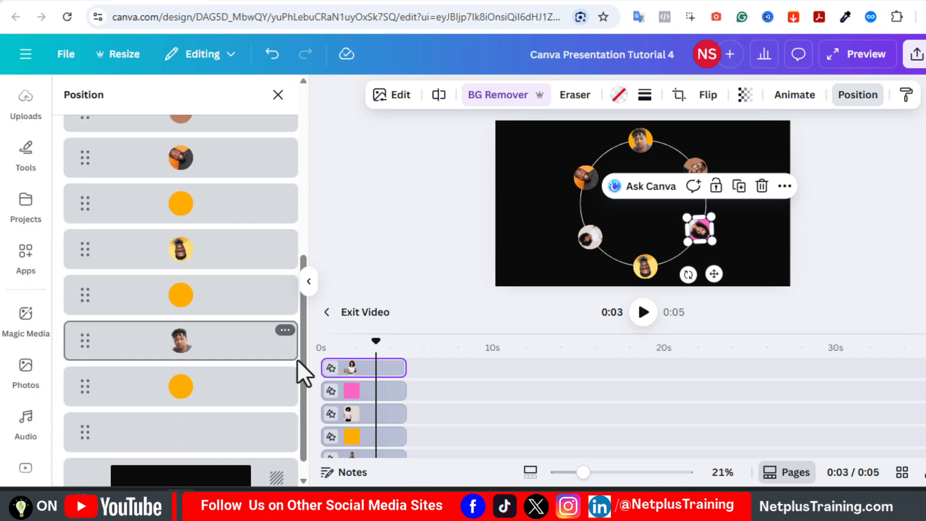
shift+click(208, 397)
drag(305, 254, 306, 428)
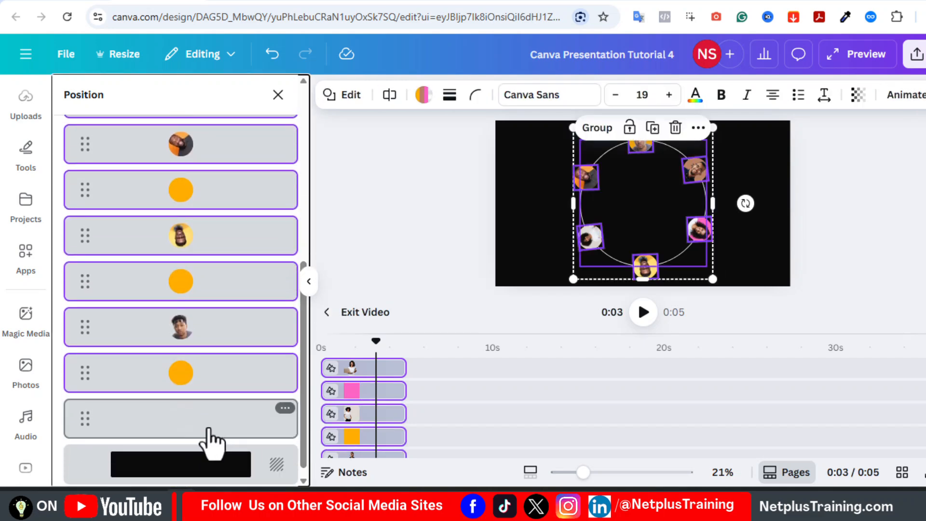
key(ctrl+g)
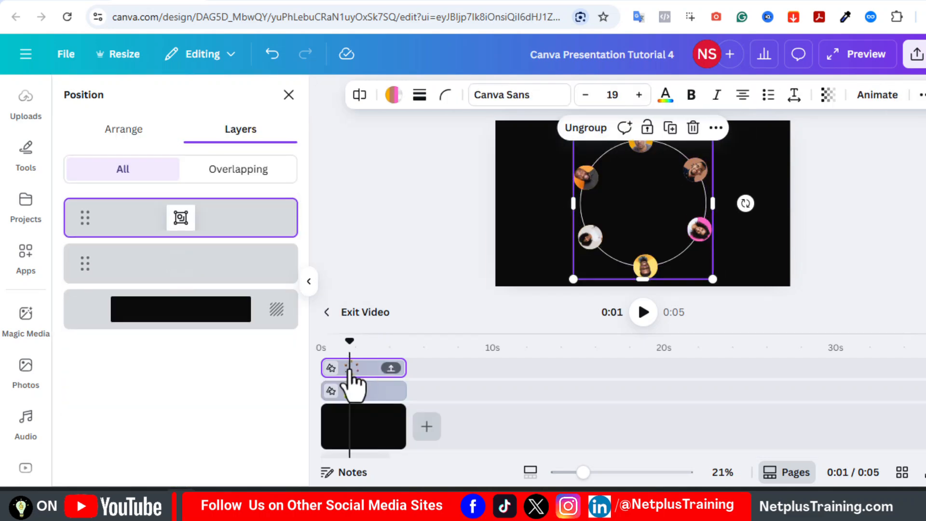
Enlarge the ring with its portraits, move it down and centre it horizontally.
click(360, 397)
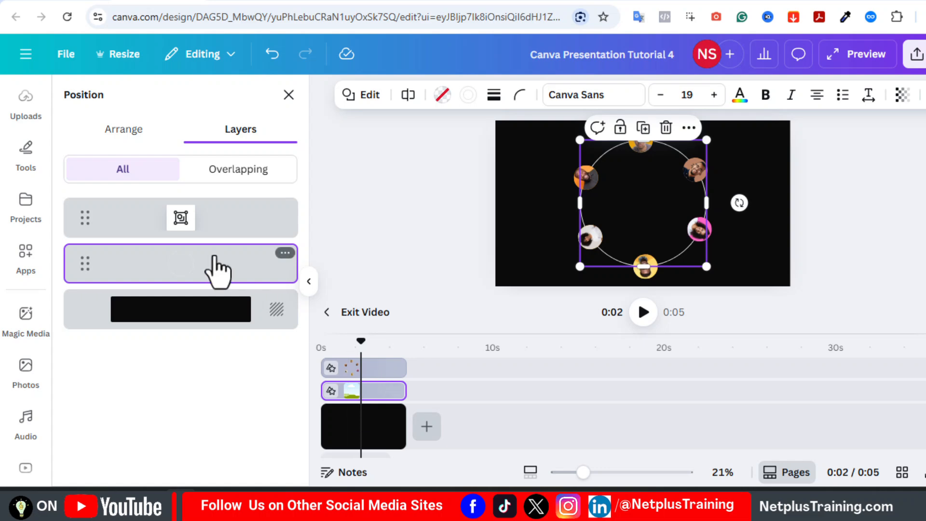
shift+click(665, 197)
drag(665, 189, 656, 250)
drag(704, 193, 722, 175)
drag(561, 180, 548, 159)
click(272, 54)
drag(643, 219, 644, 237)
drag(725, 178, 729, 173)
drag(667, 234, 670, 242)
click(802, 247)
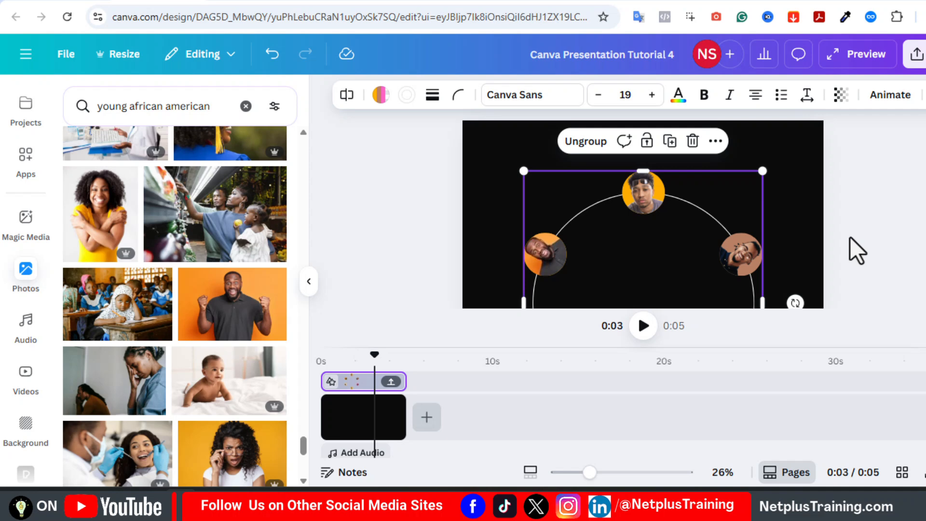
Add a Title text box at the slide's top holding the member's name at size 70.
click(849, 236)
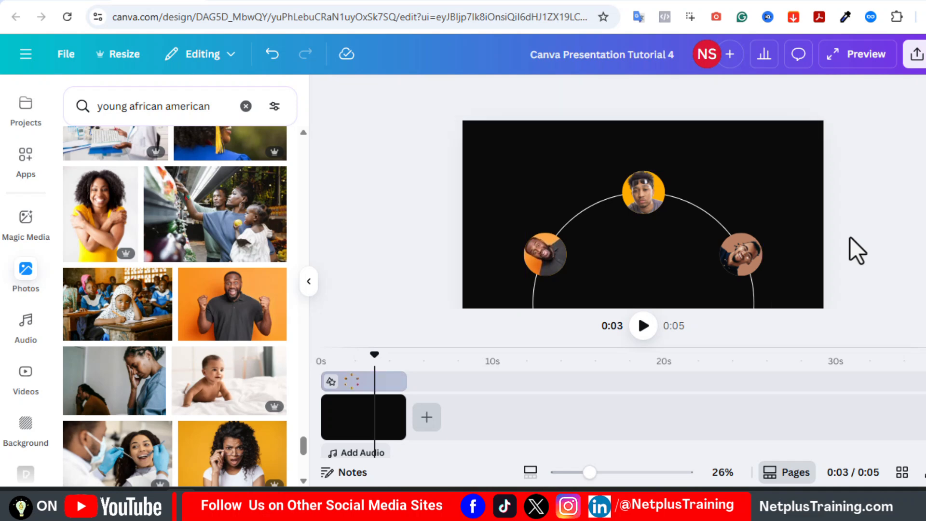
key(t)
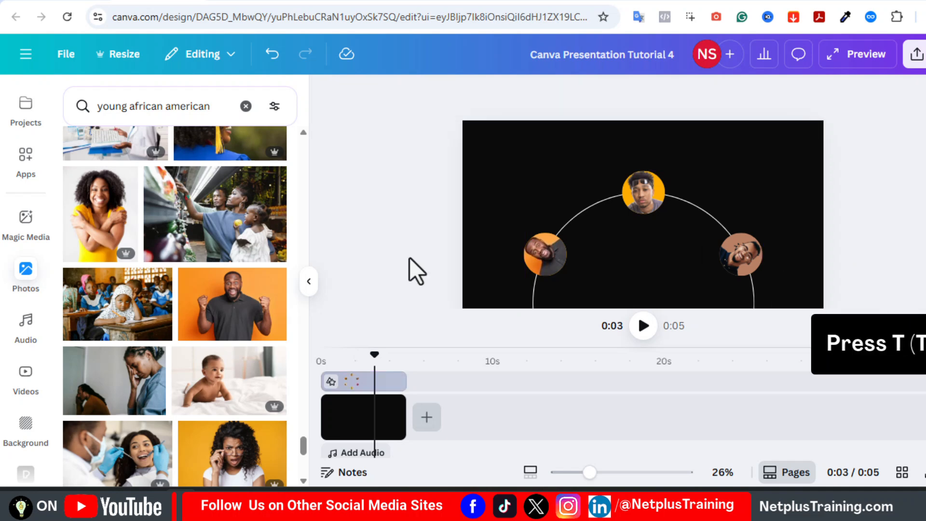
click(120, 288)
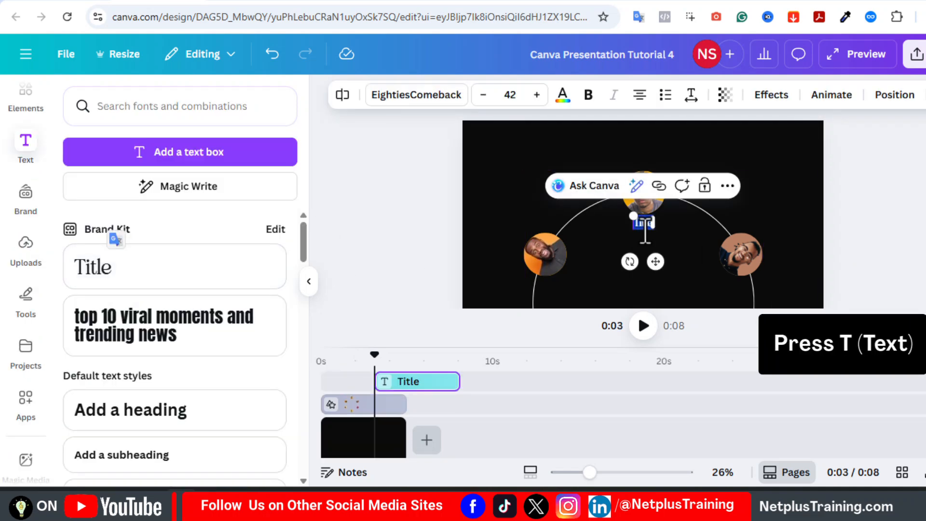
drag(655, 262, 650, 184)
double_click(639, 141)
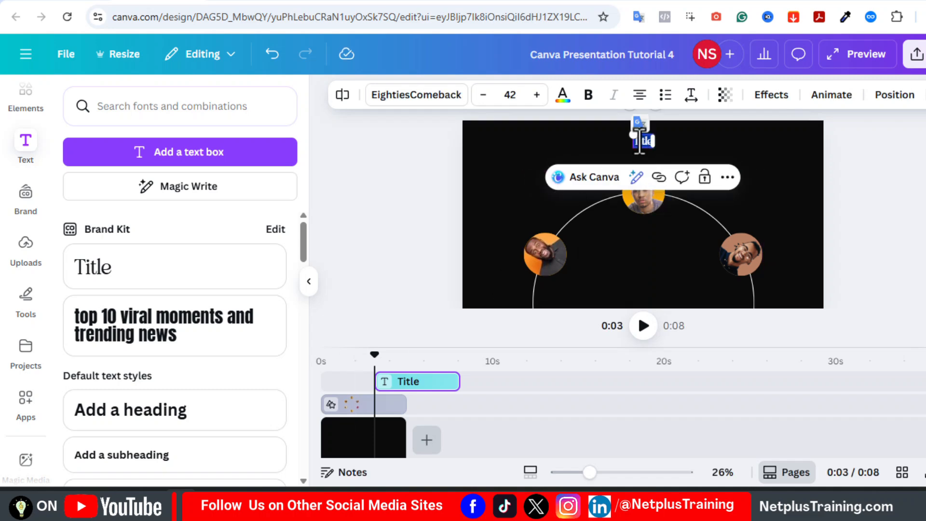
click(510, 94)
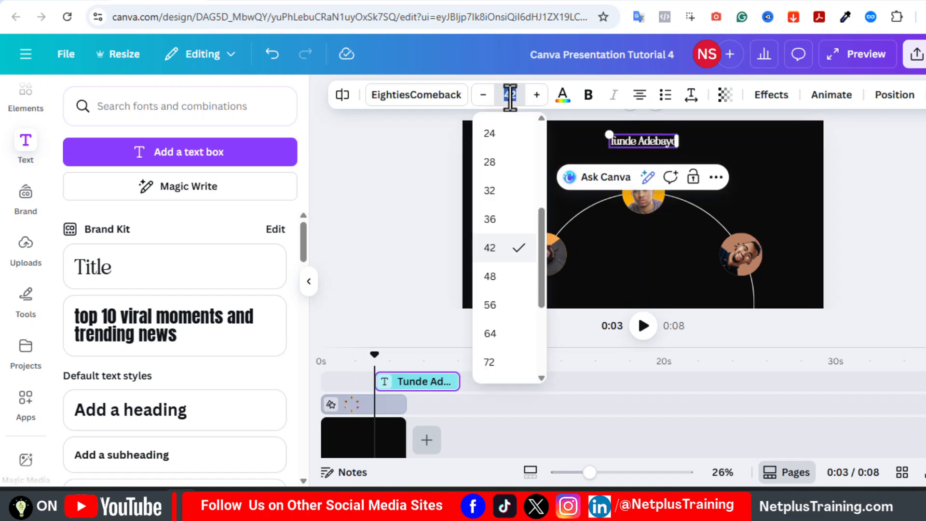
key(Return)
click(921, 186)
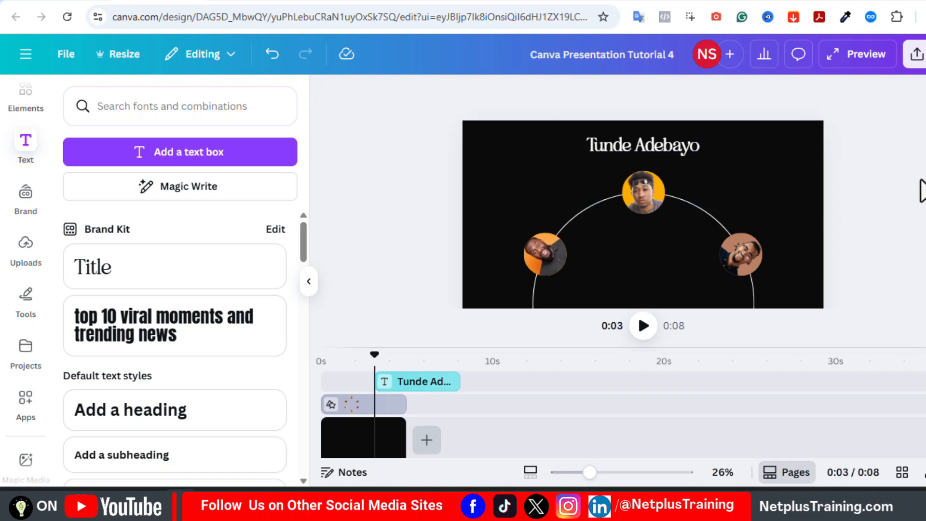
drag(657, 146, 657, 152)
click(841, 176)
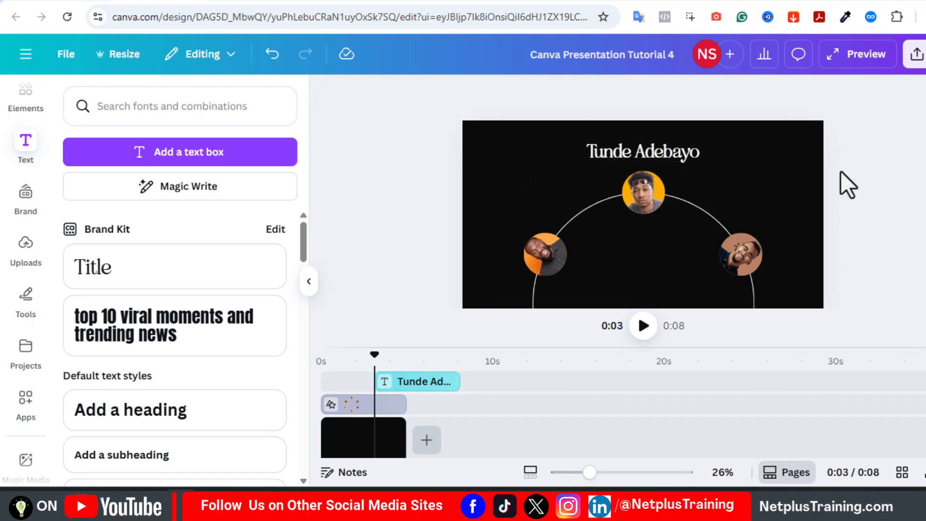
click(662, 156)
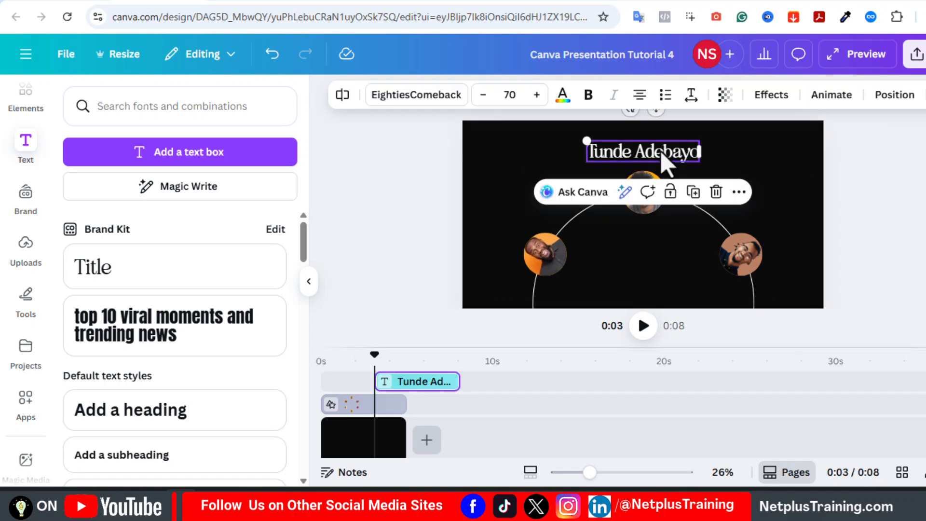
Duplicate the name into a 'Front-End Developer' role line at font size 40 within the ring's arc.
click(693, 193)
drag(673, 155, 667, 232)
double_click(622, 233)
text(Front-End Developer)
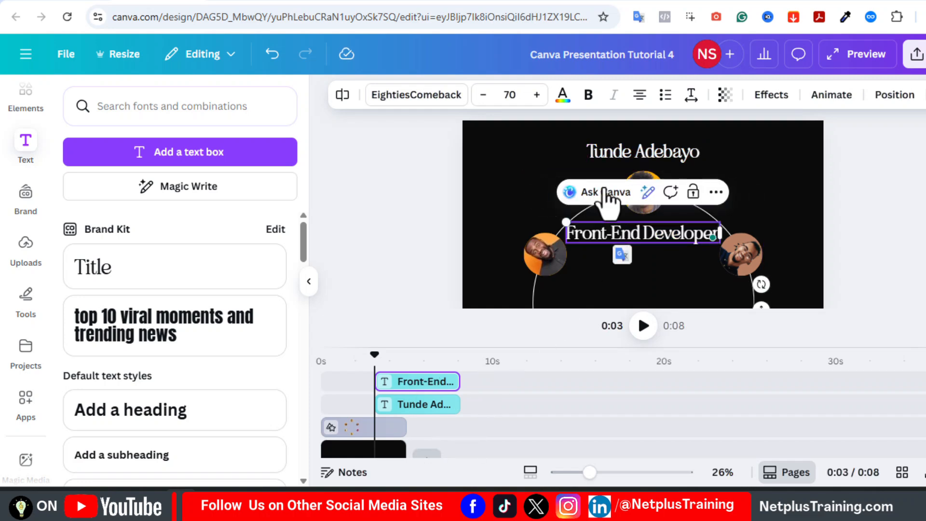
click(507, 97)
text(40)
key(Return)
drag(645, 230, 647, 231)
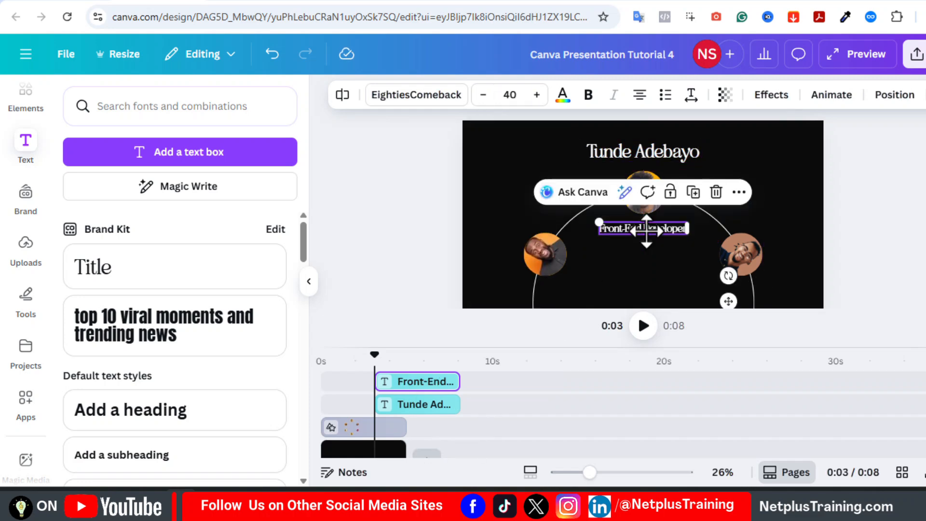
Duplicate the role text as the description and centre it below the role.
click(693, 193)
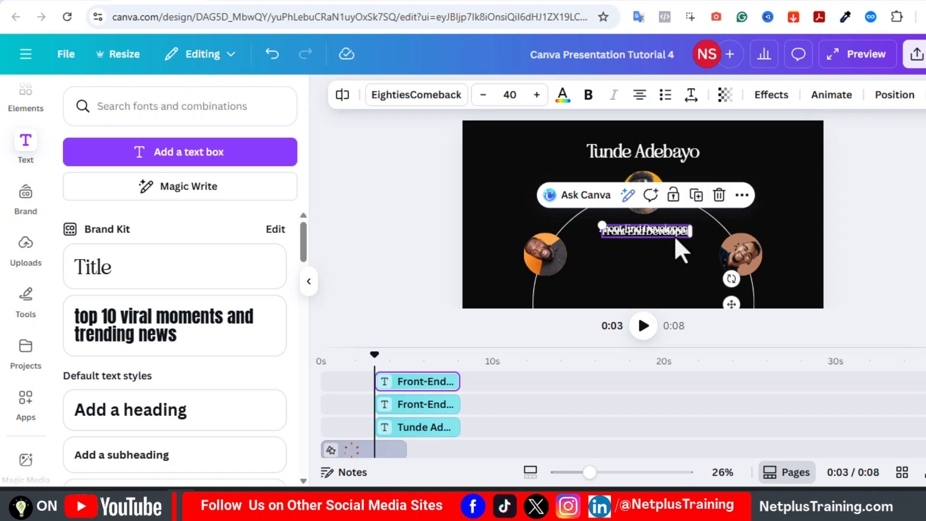
drag(676, 235, 669, 252)
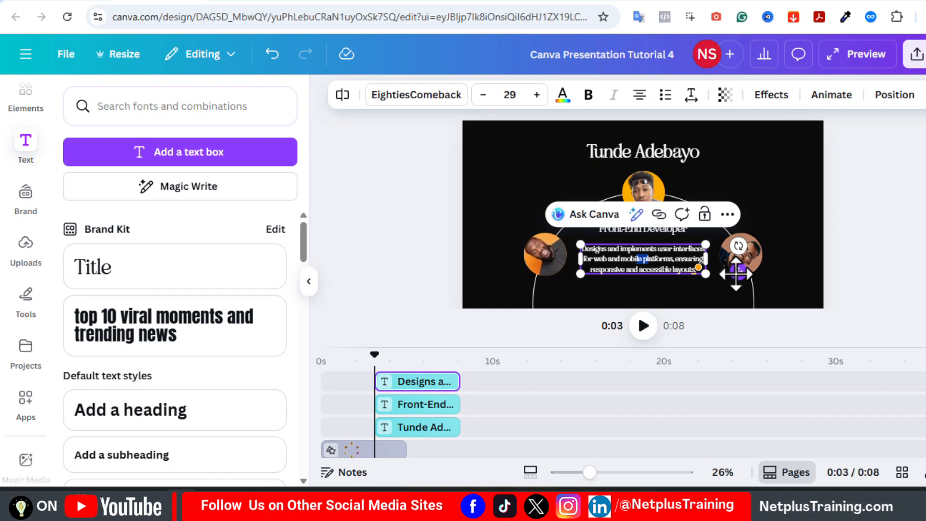
drag(739, 272, 734, 275)
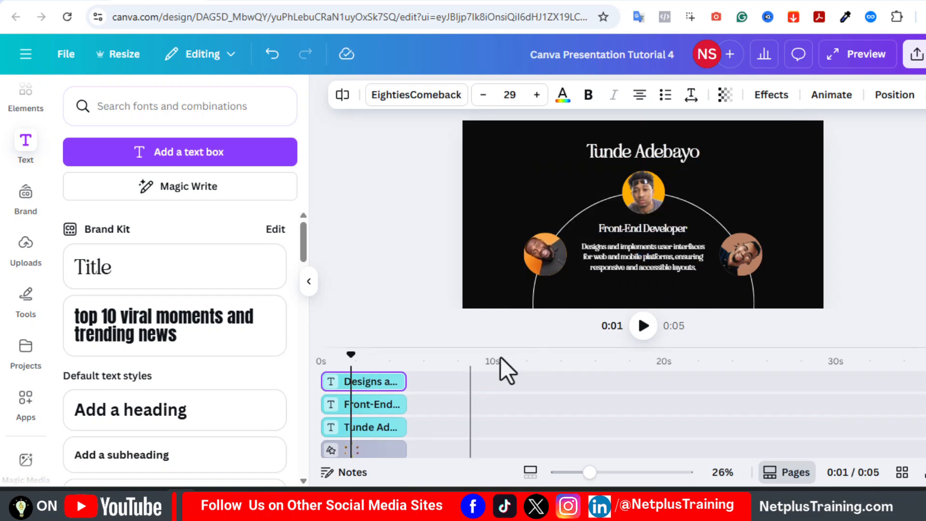
Duplicate the page and rotate the photo ring on page 2 to feature another member.
click(793, 475)
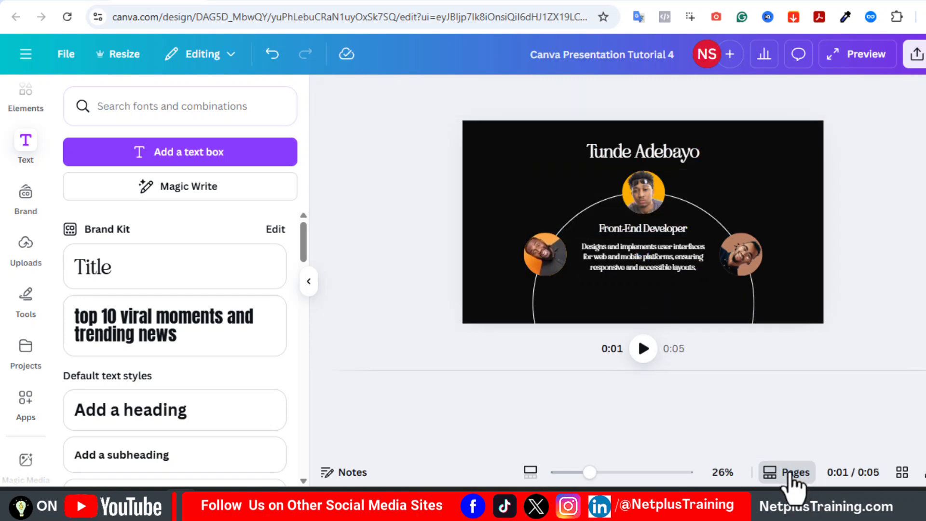
click(837, 131)
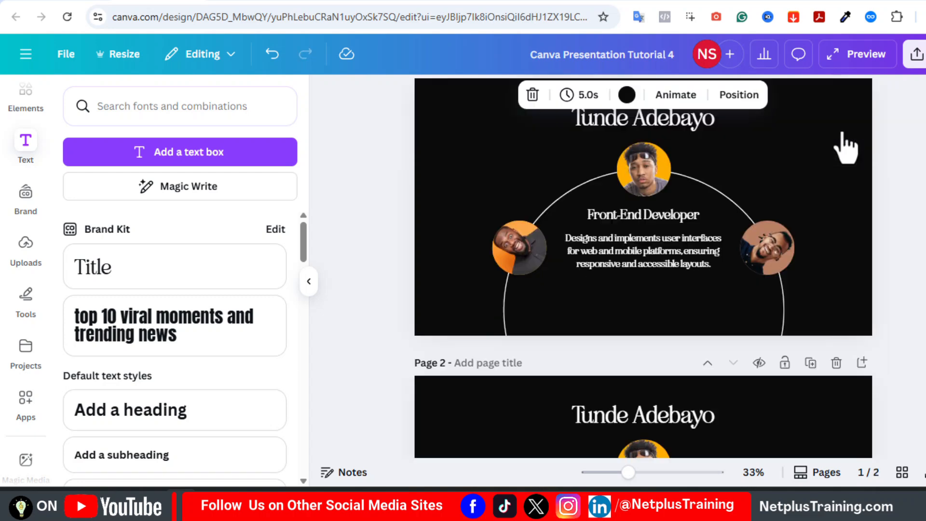
click(814, 478)
click(641, 430)
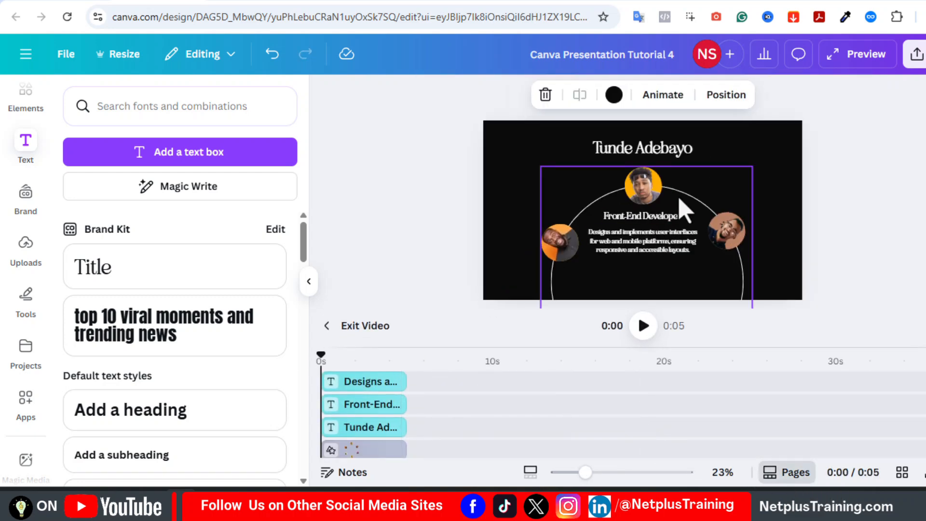
click(694, 207)
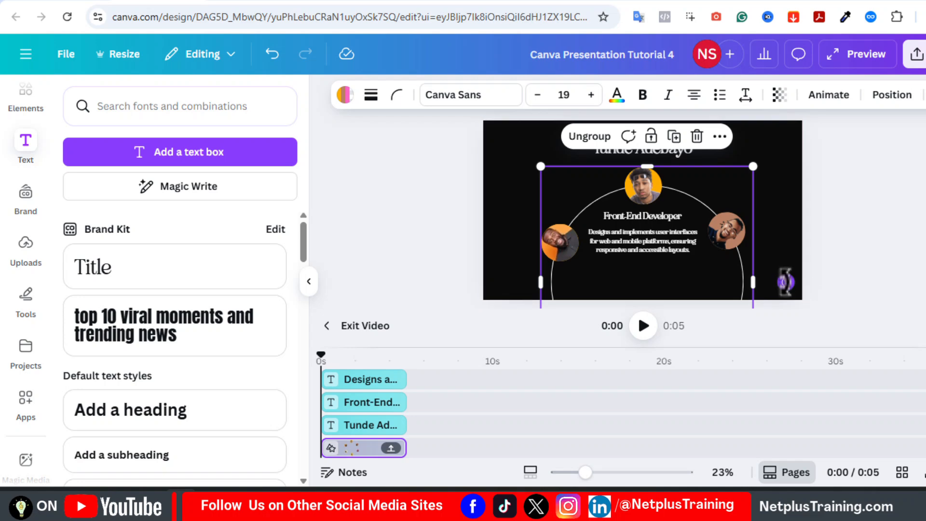
drag(786, 279, 679, 339)
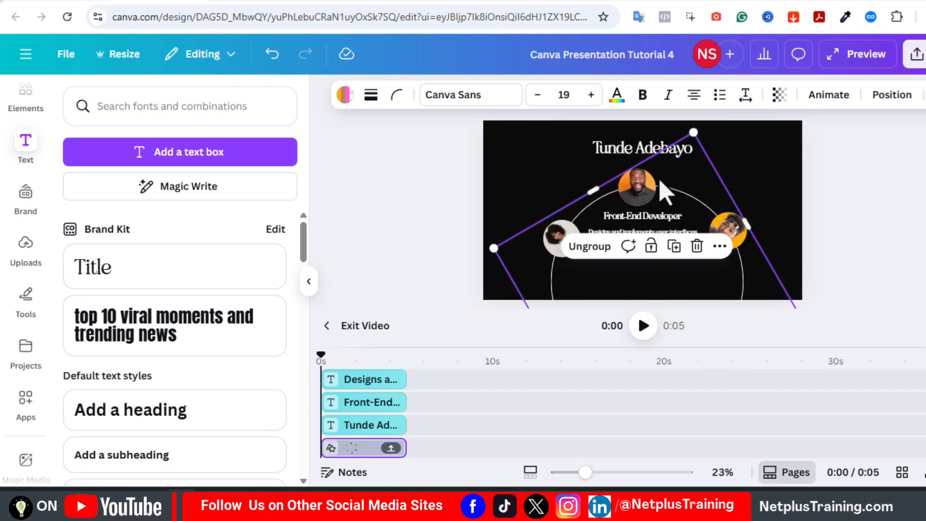
Replace the name, the role with 'Brand Designer', and the description on page 2.
click(626, 153)
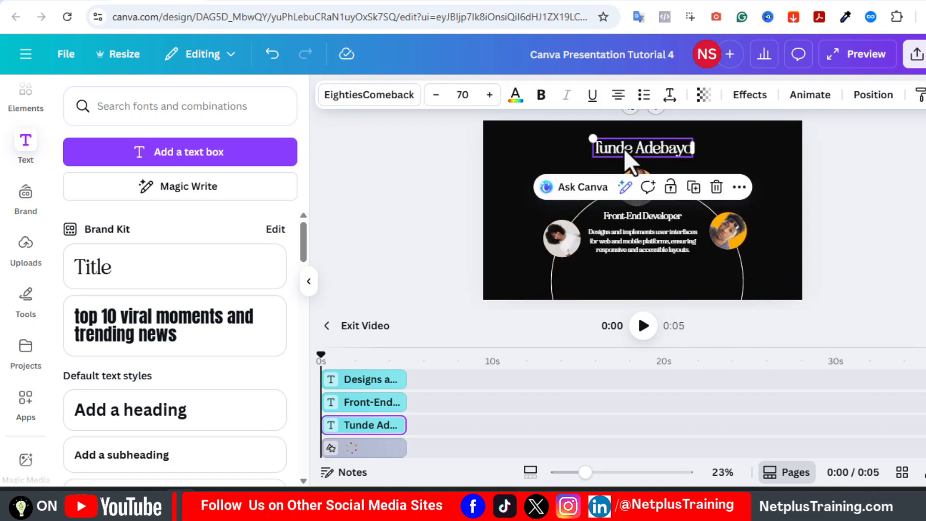
double_click(632, 153)
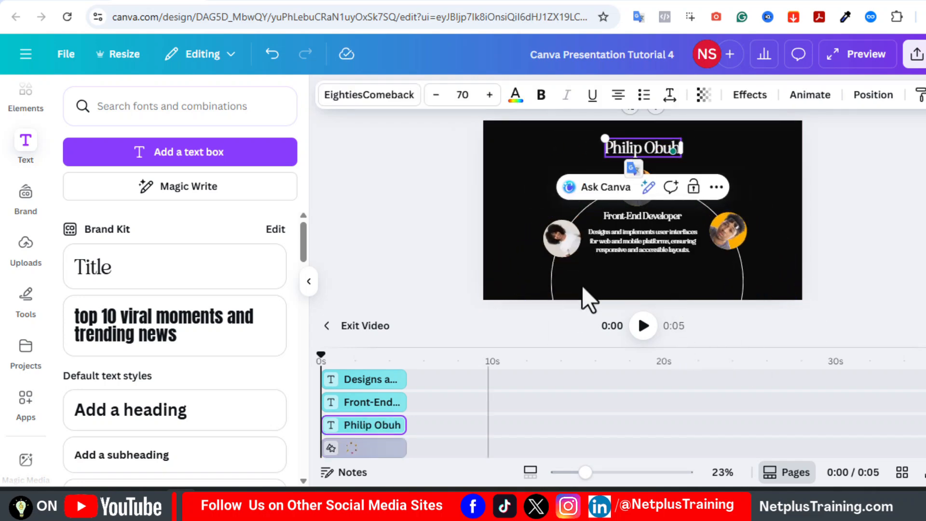
double_click(639, 220)
text(Brand Designer)
double_click(610, 241)
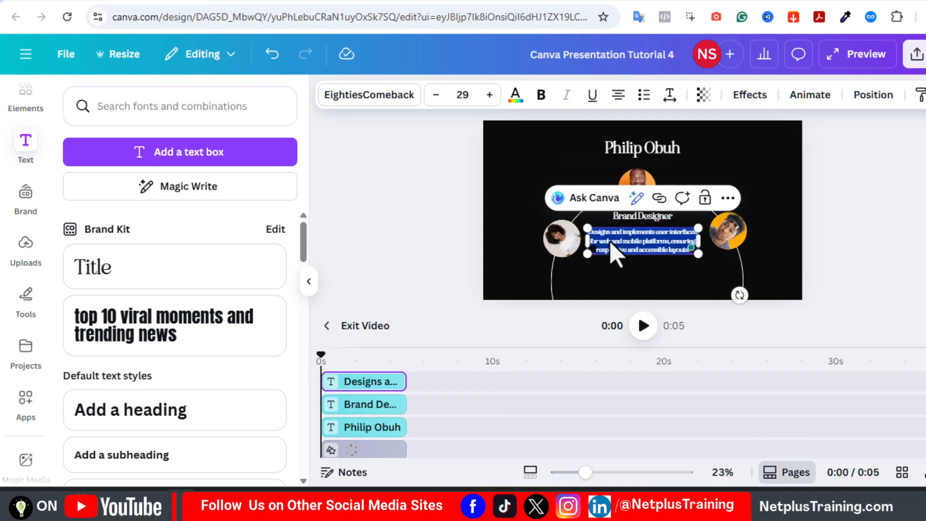
text(Creates visual assets, logos, and brand kits that align with the company's identity and marketing goals.)
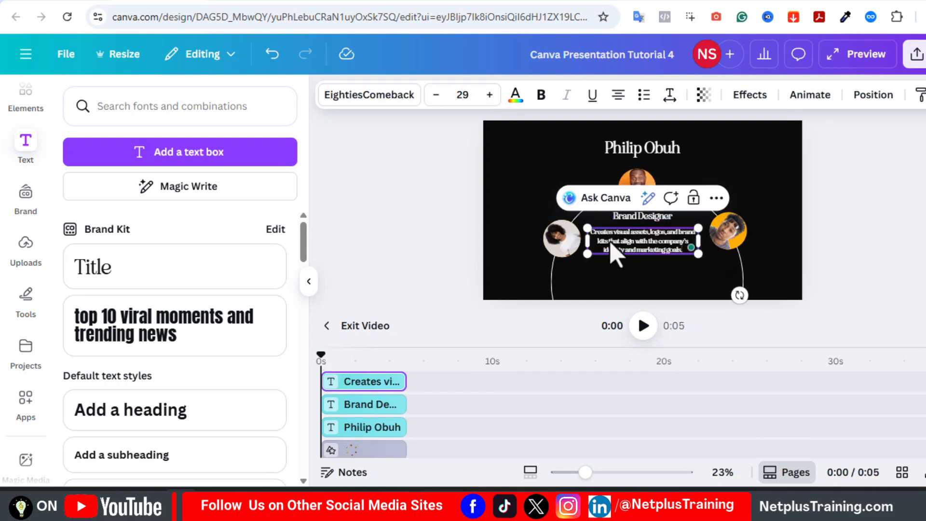
click(322, 331)
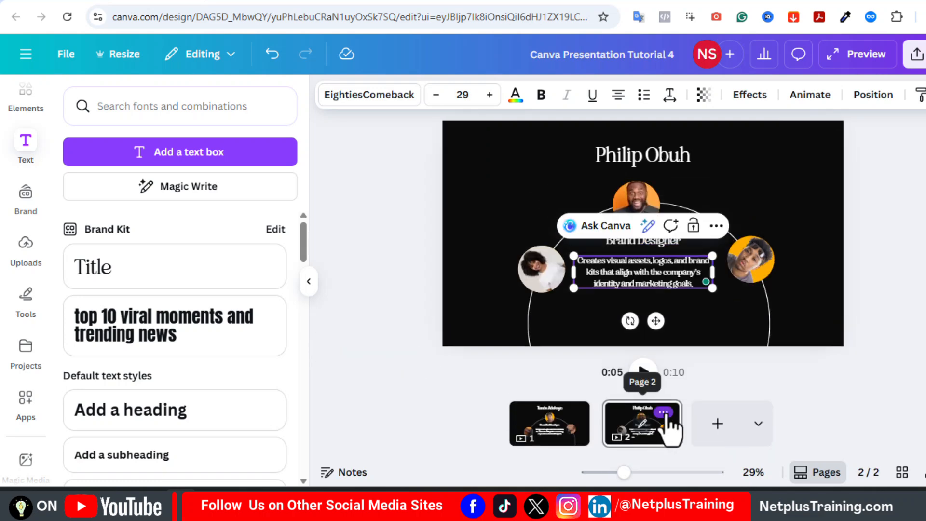
Duplicate page 2 and rotate the new page's photo ring to feature another member.
click(664, 413)
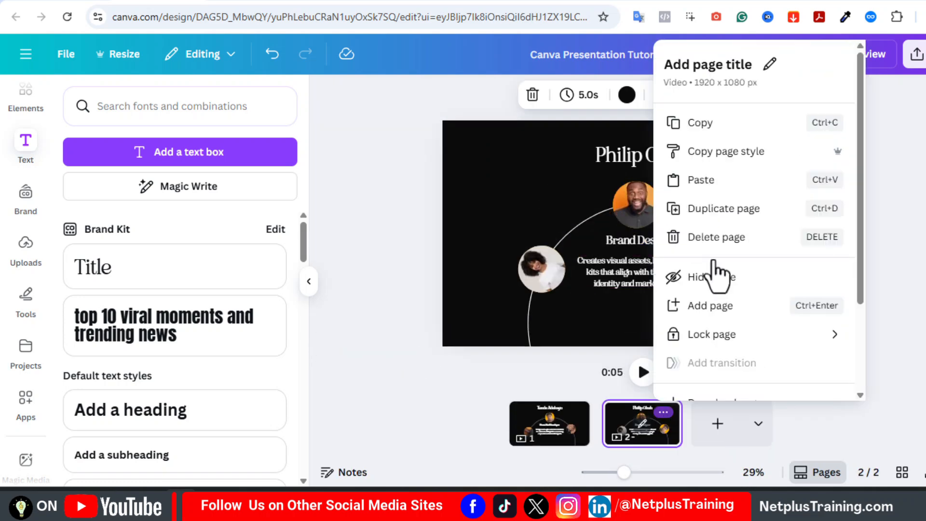
click(734, 218)
click(693, 434)
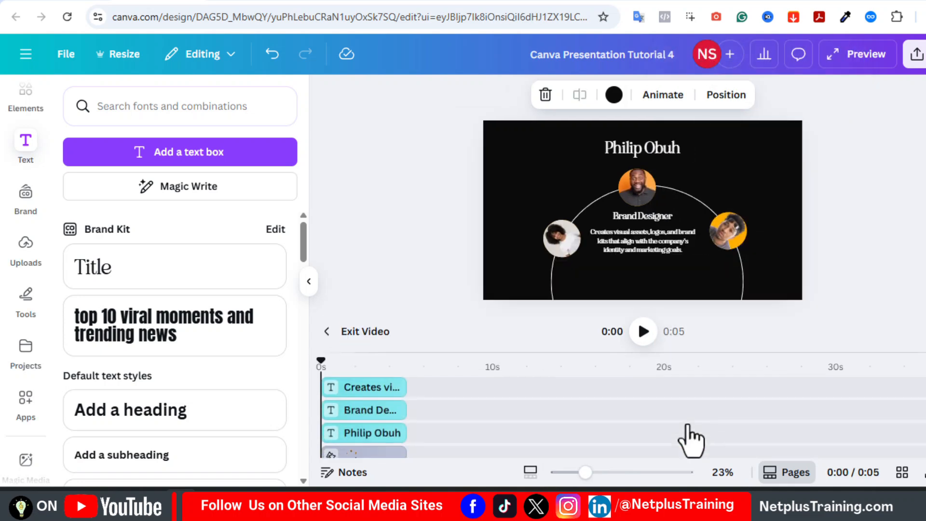
click(732, 233)
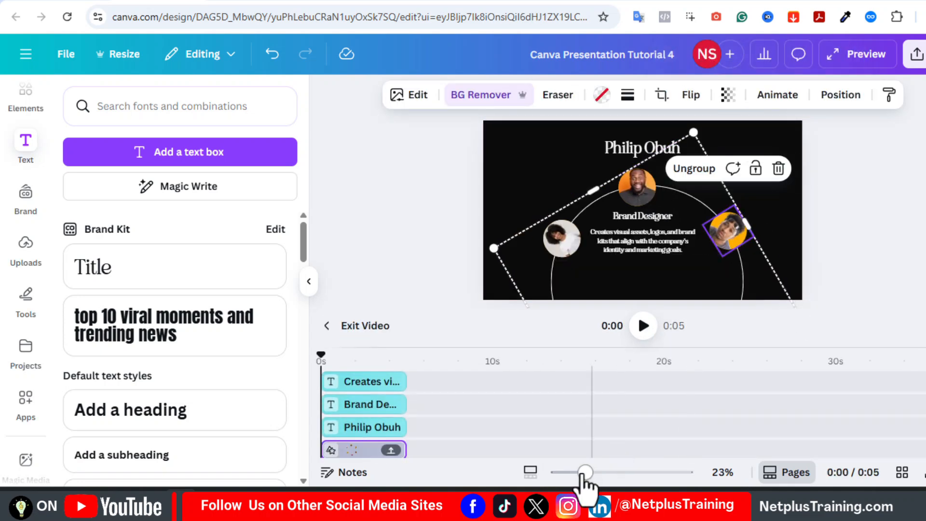
drag(584, 473, 572, 473)
drag(589, 169, 699, 158)
Edit the new page's name title and description text for that member.
double_click(650, 169)
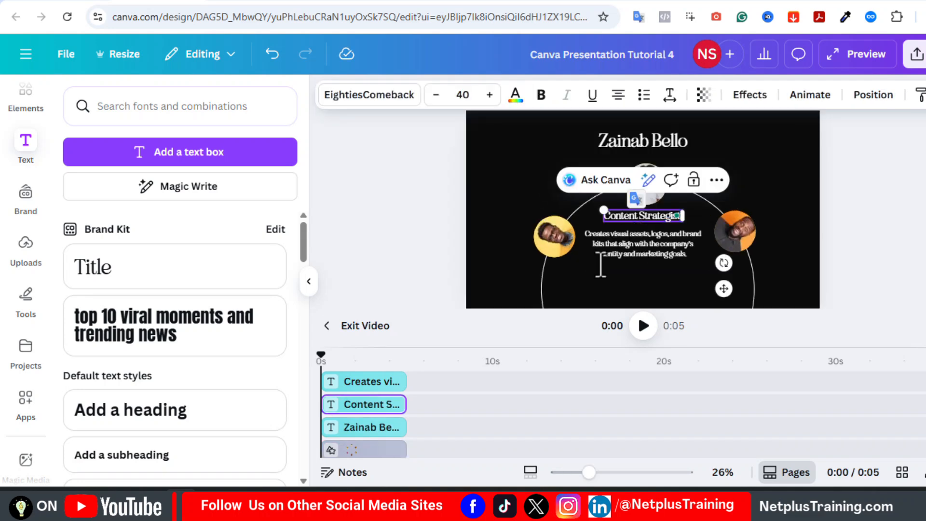
double_click(624, 259)
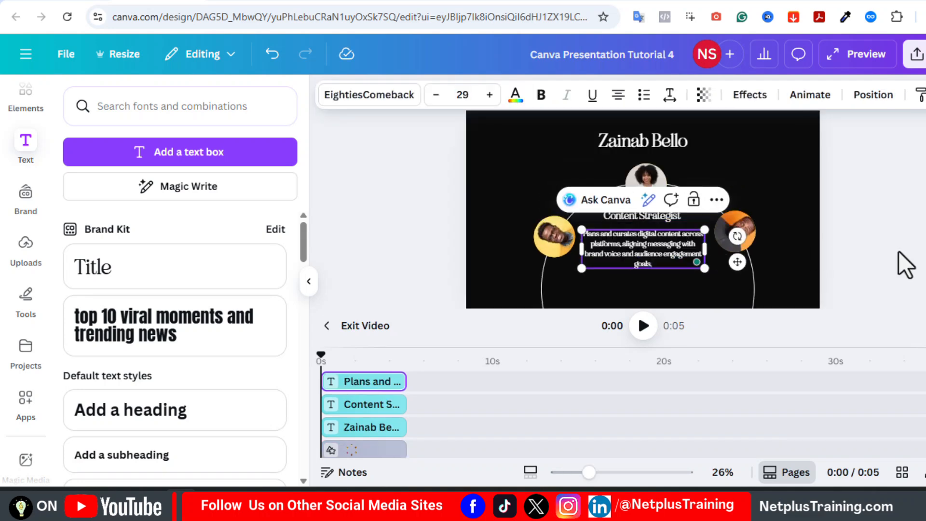
click(904, 265)
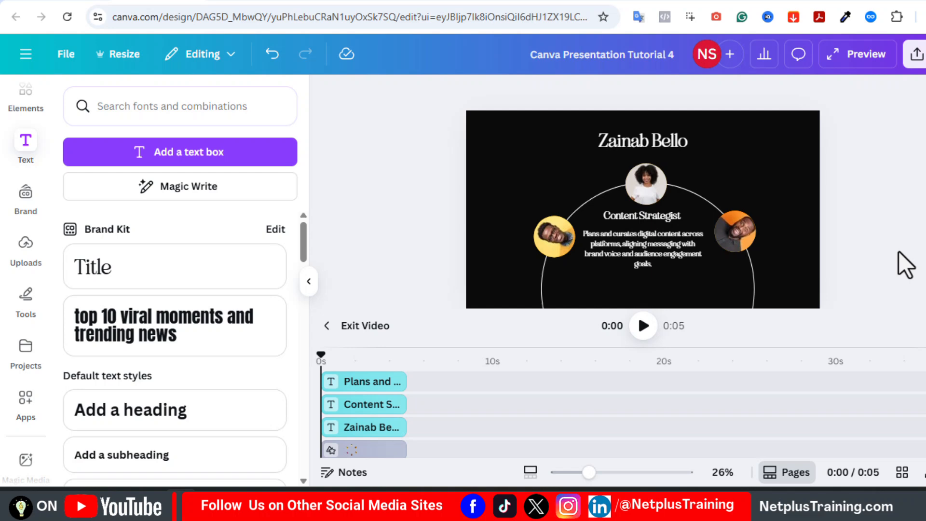
Review pages 1 through 6 in the page thumbnails, ending on page 6.
click(329, 332)
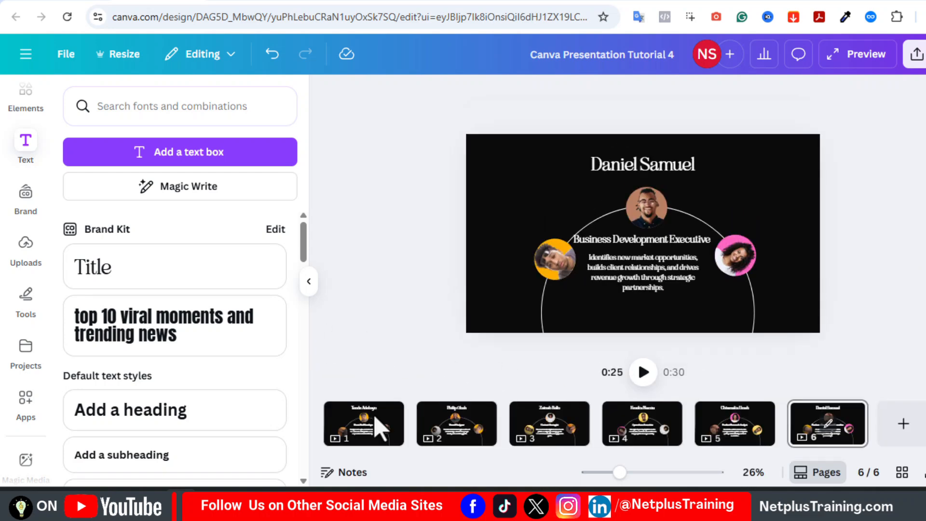
click(375, 434)
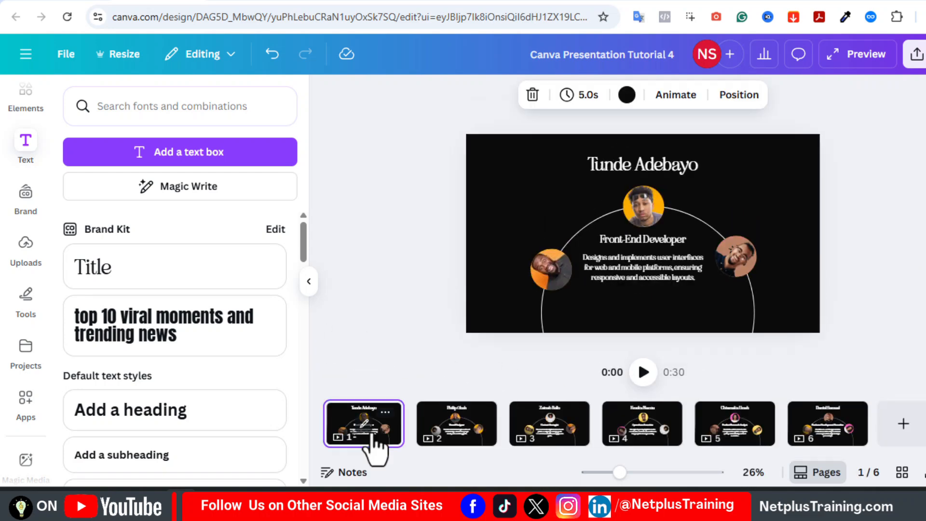
click(456, 436)
click(549, 438)
click(644, 437)
click(754, 437)
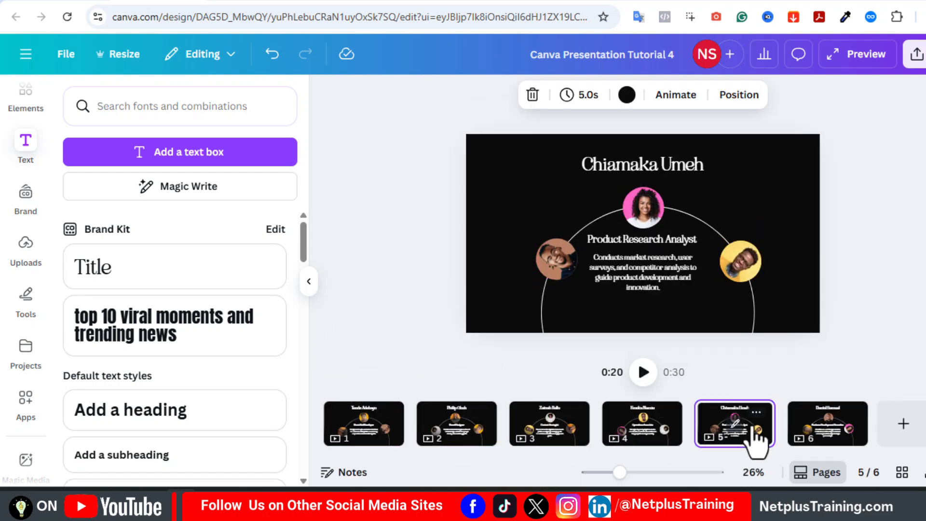
click(829, 436)
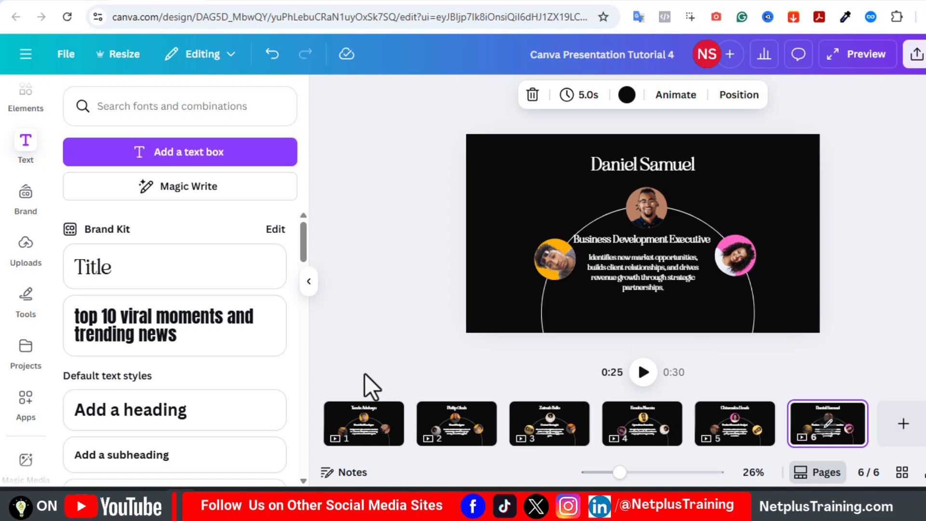
Apply a 1-second Match & Move transition between all pages and preview the playback.
click(415, 432)
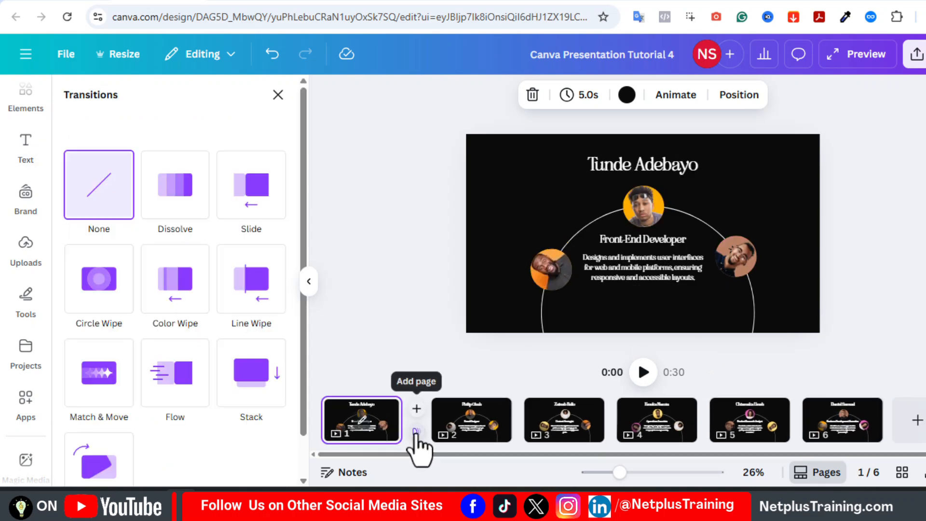
click(101, 400)
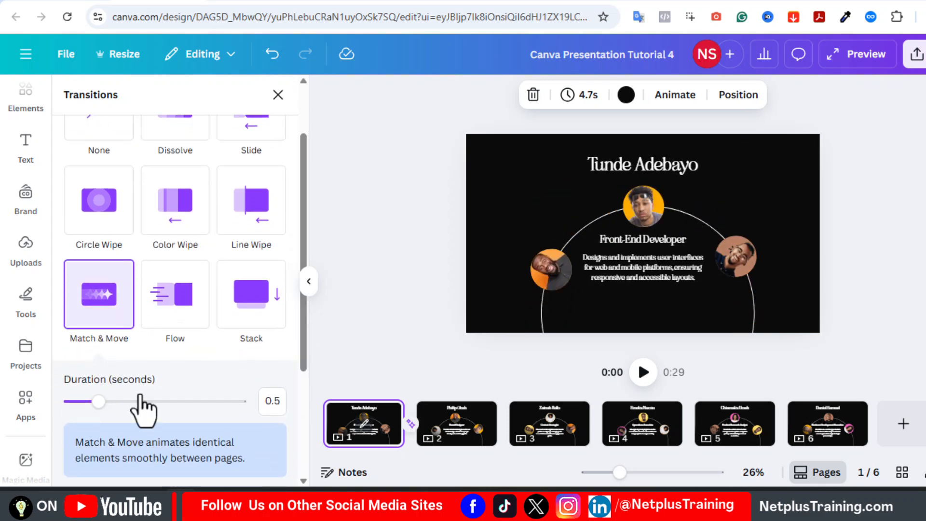
drag(99, 402, 126, 402)
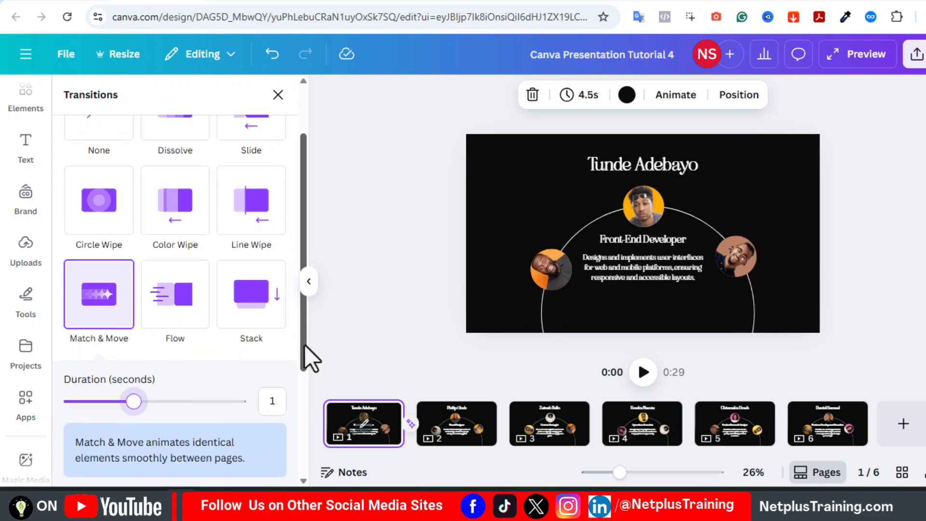
drag(305, 345, 300, 462)
click(209, 463)
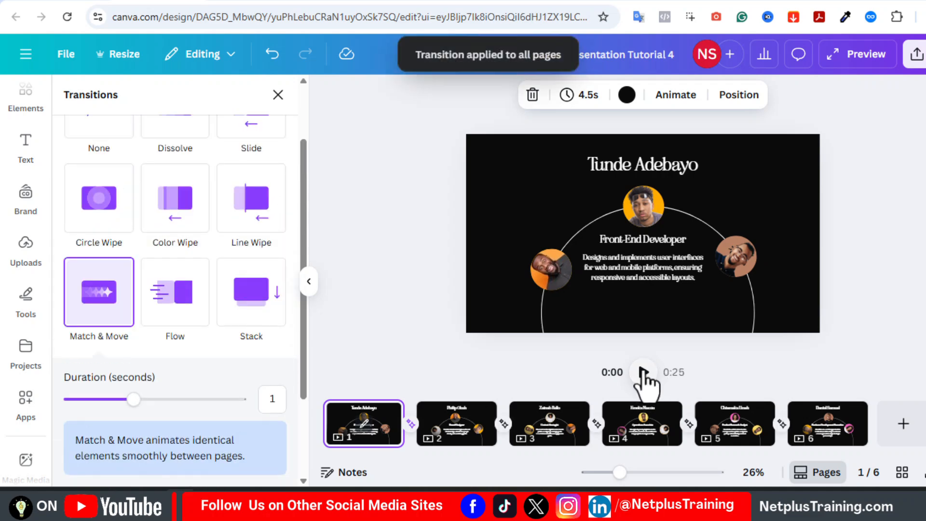
click(643, 373)
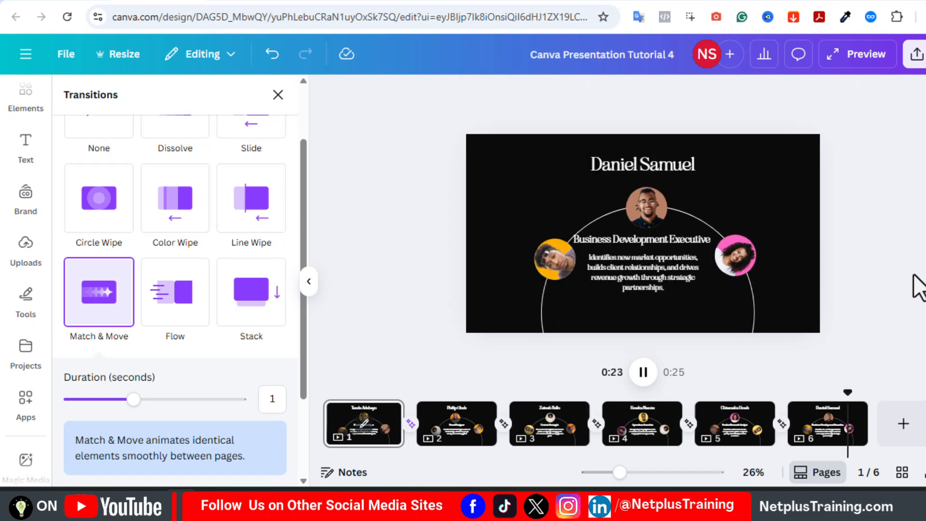
Download the video as an MP4 with raised export quality.
click(919, 53)
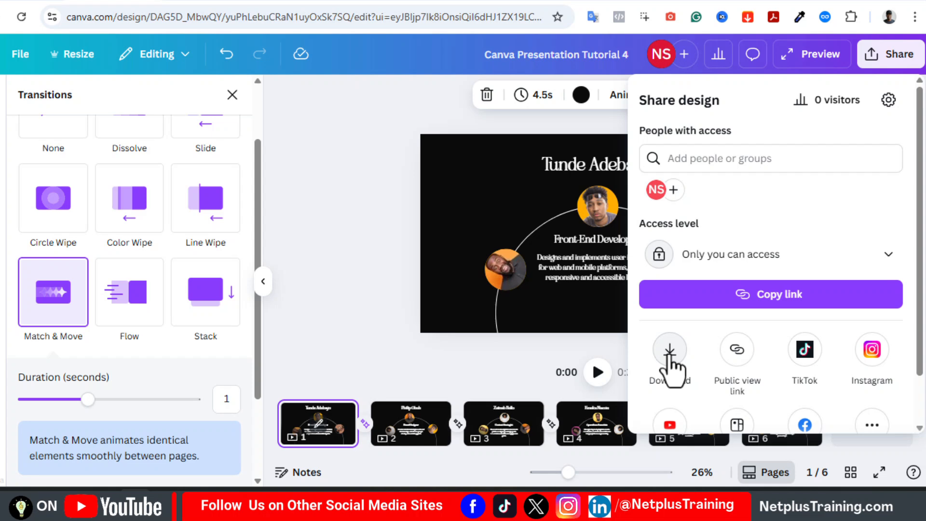
click(671, 350)
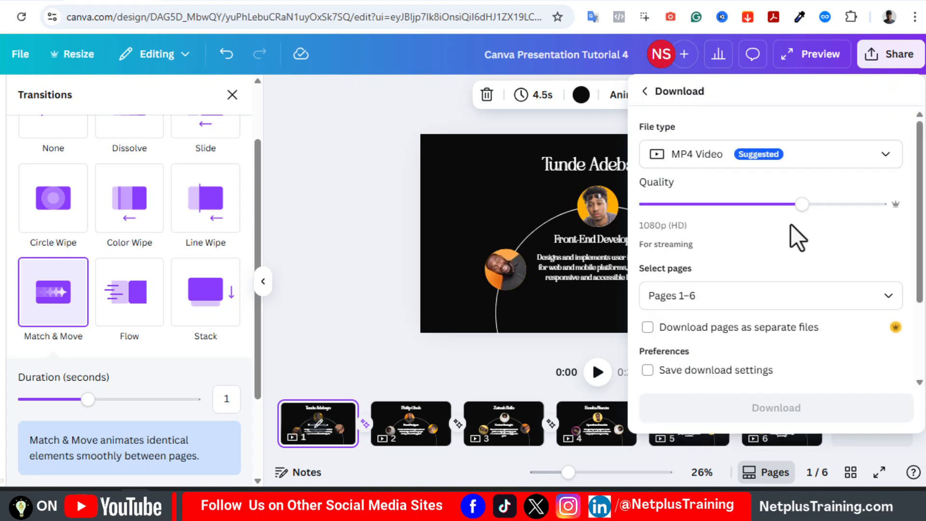
drag(800, 204, 883, 204)
click(779, 358)
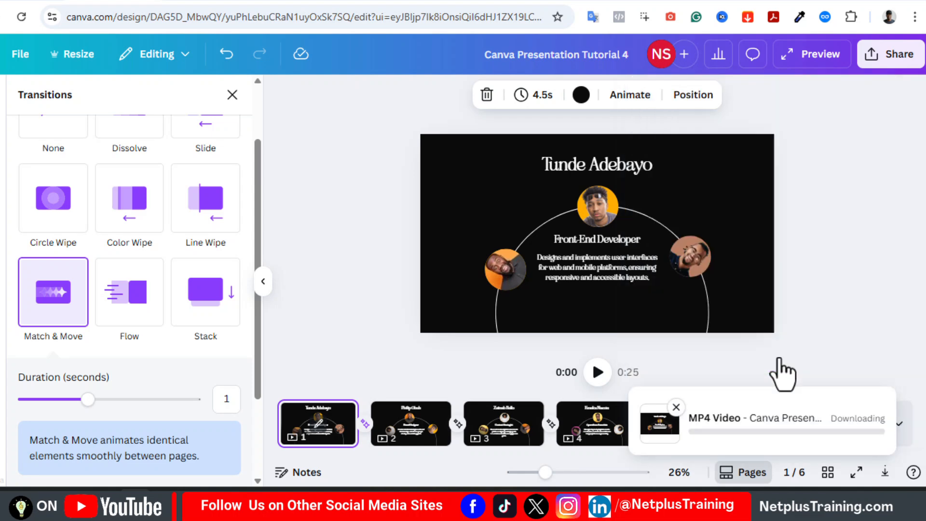